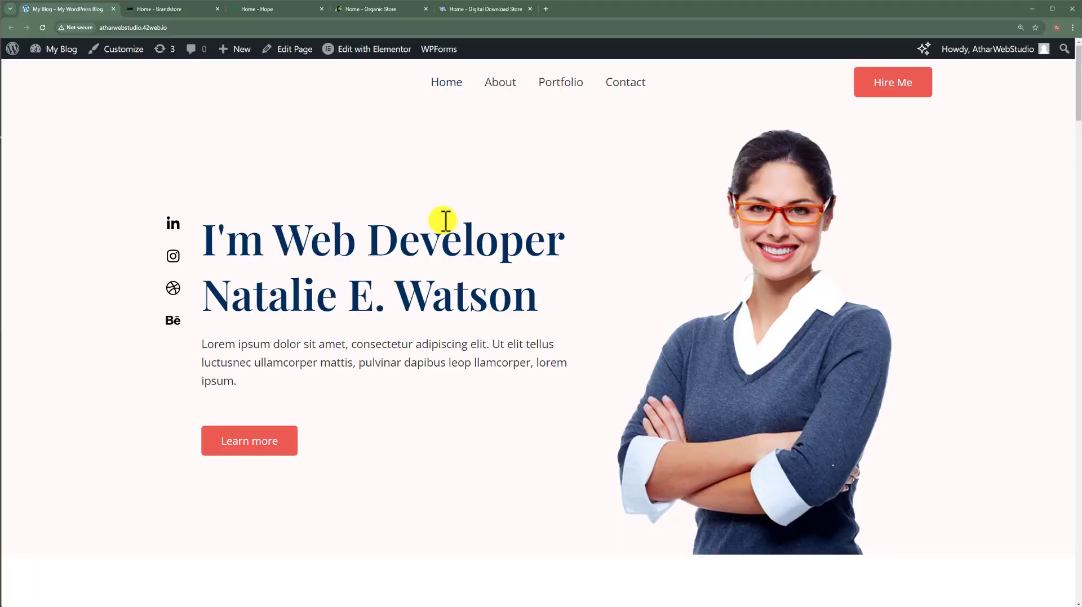
# Examine the My Blog portfolio page and the Brandstore, Hope, Organic Store and Digital Download Store demo sites
pyautogui.scroll(-5, 403, 205)
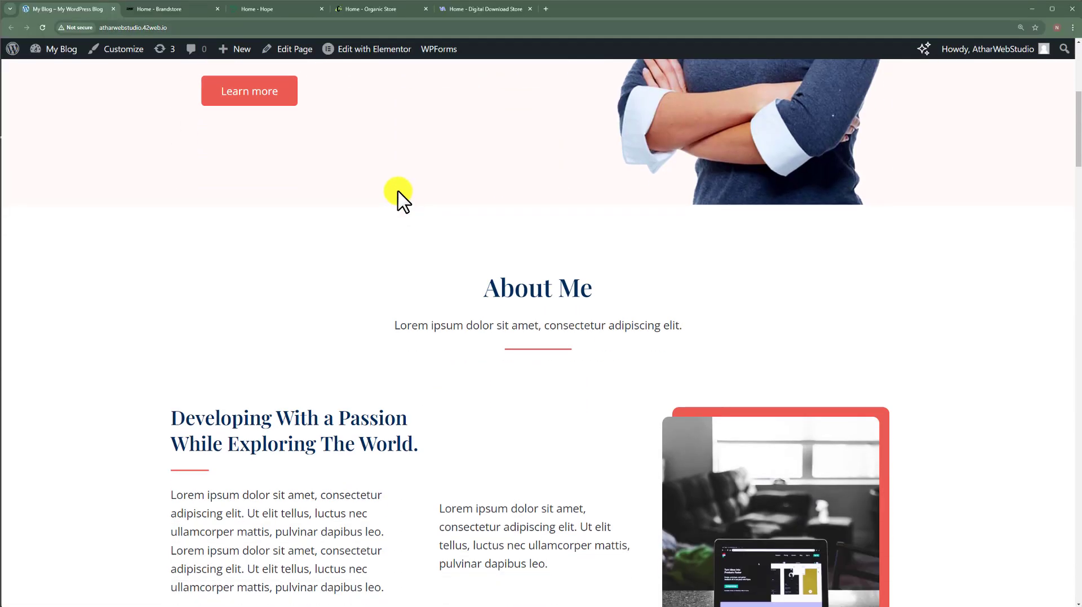
pyautogui.click(178, 8)
pyautogui.scroll(-3, 462, 237)
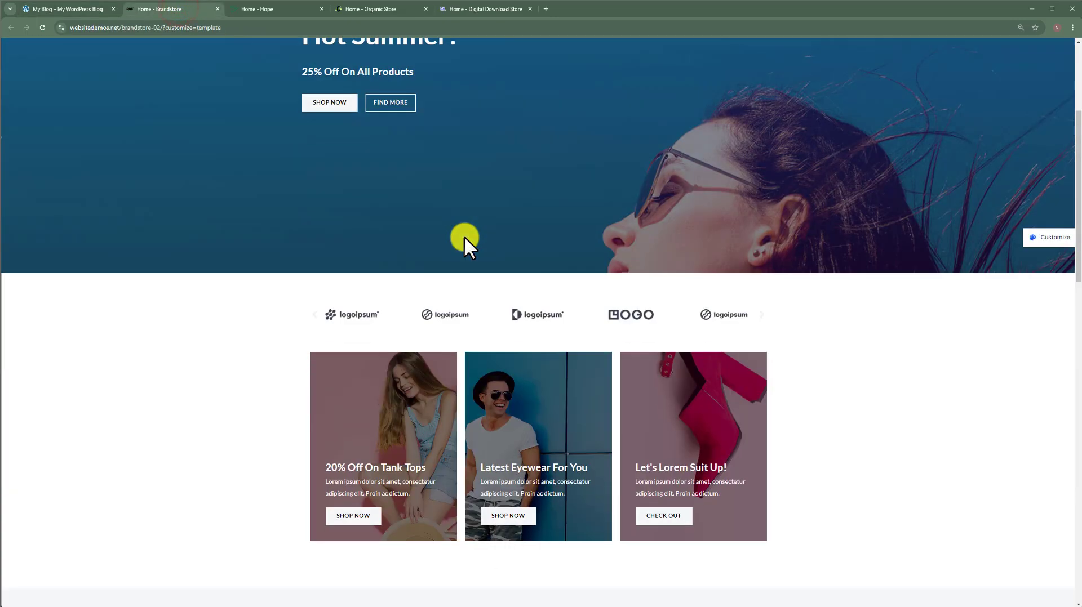
pyautogui.scroll(3, 465, 236)
pyautogui.click(267, 7)
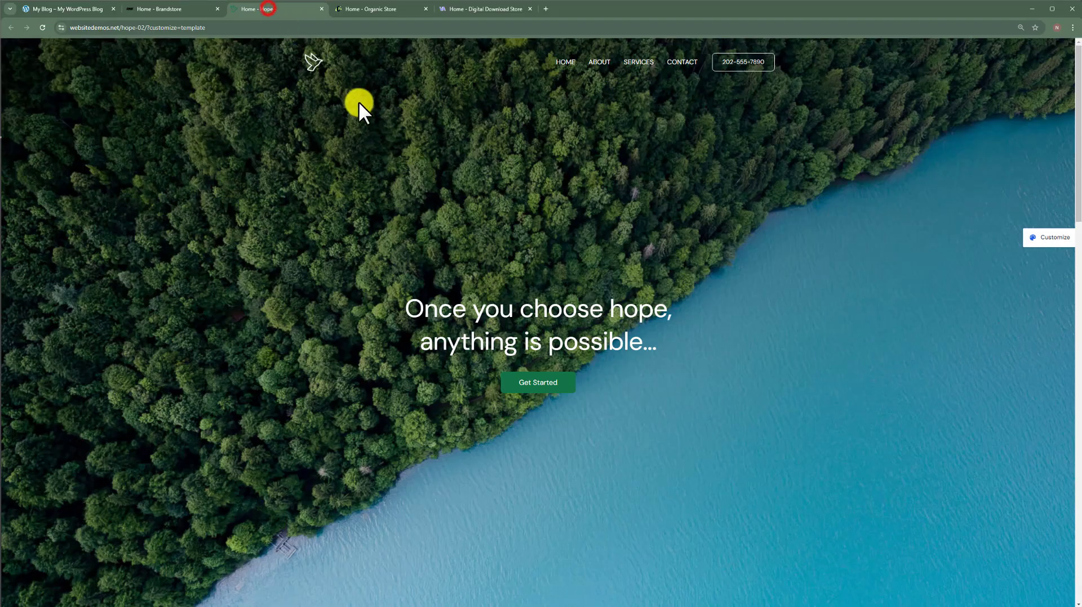
pyautogui.click(394, 9)
pyautogui.click(492, 9)
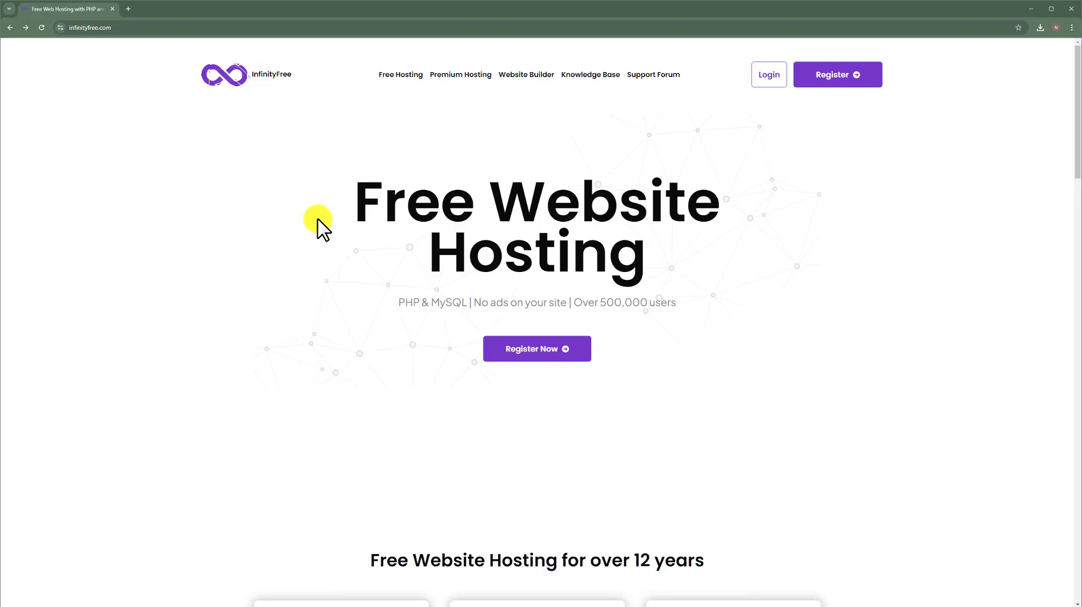
# Open the InfinityFree registration form and fill in the e-mail address, the password and the password confirmation
pyautogui.click(854, 82)
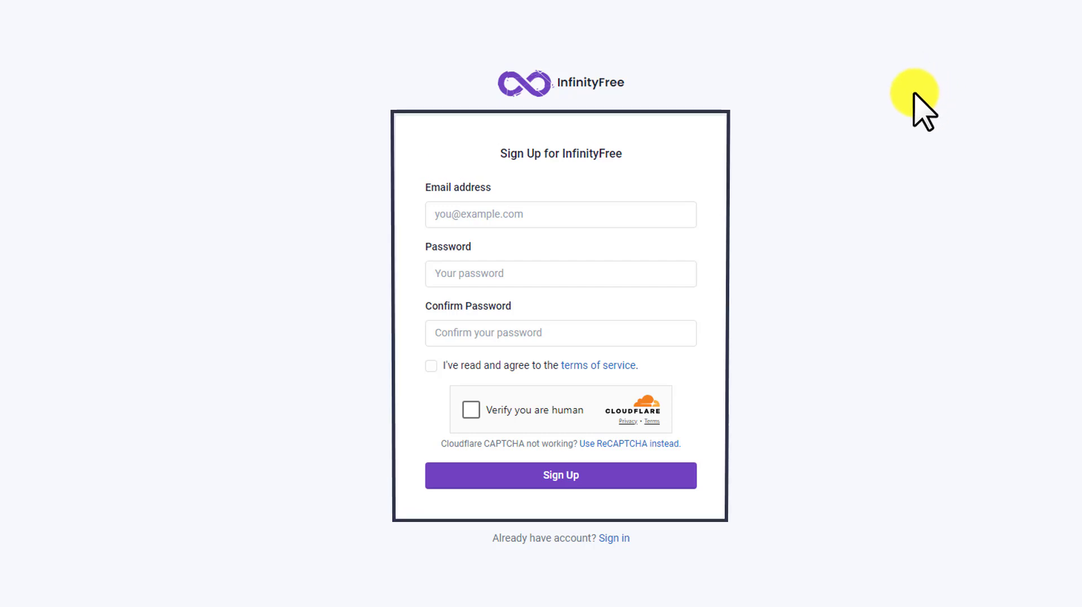
pyautogui.click(591, 210)
pyautogui.hotkey('ctrl', 'v')
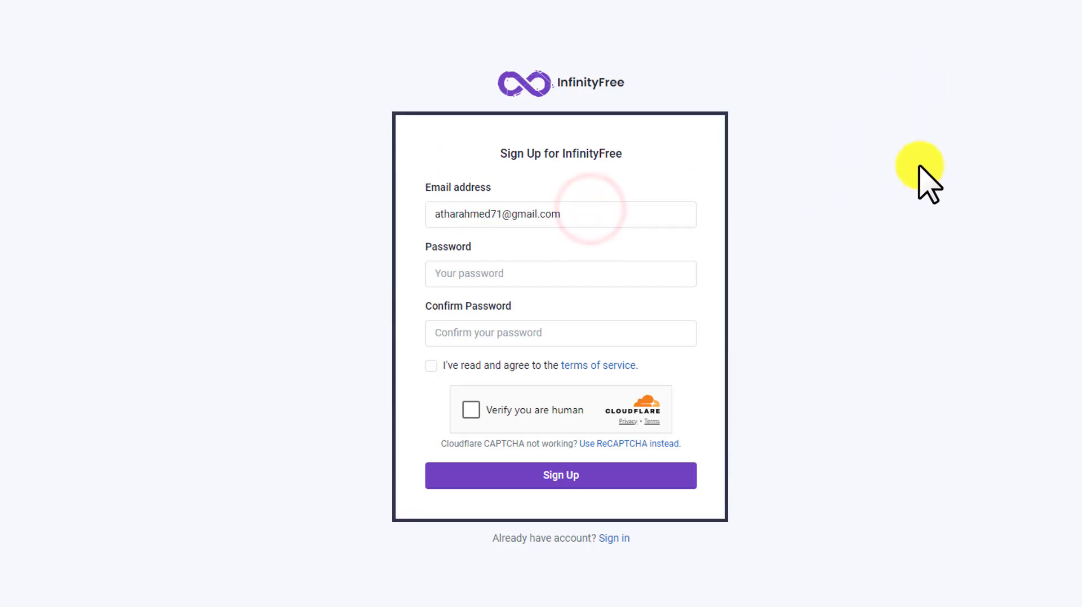
pyautogui.click(599, 268)
pyautogui.hotkey('ctrl', 'v')
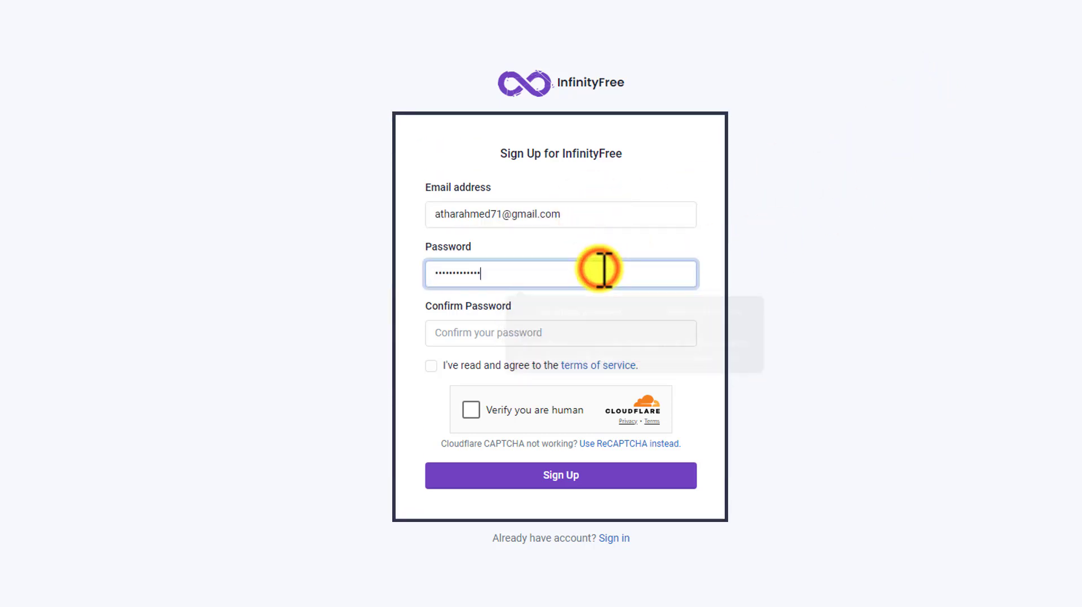
pyautogui.click(571, 331)
pyautogui.hotkey('ctrl', 'v')
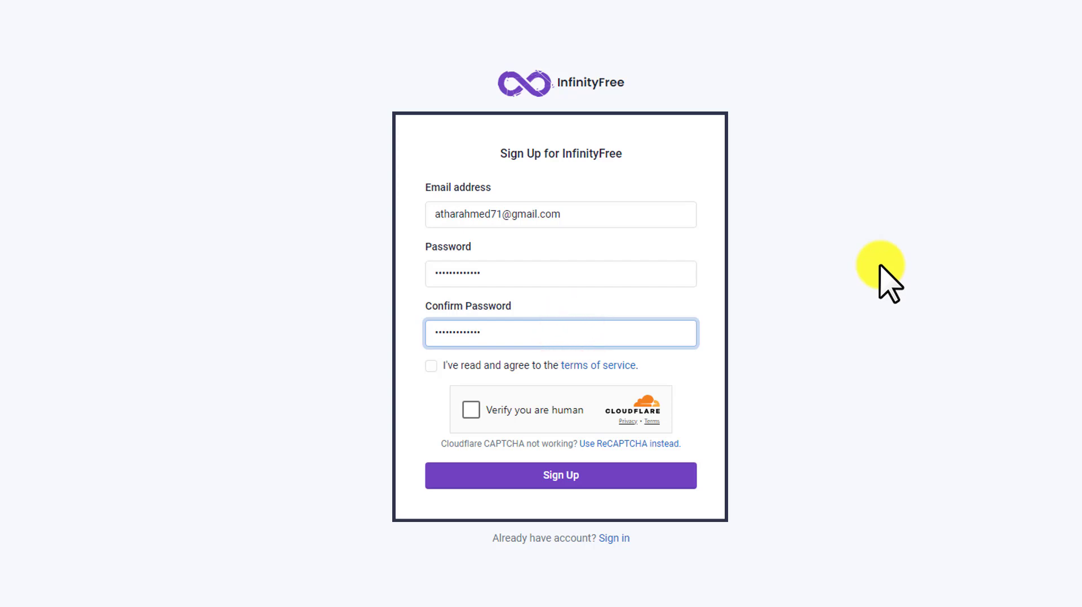
# Agree to the terms of service, complete the human verification and submit the sign-up form
pyautogui.click(431, 366)
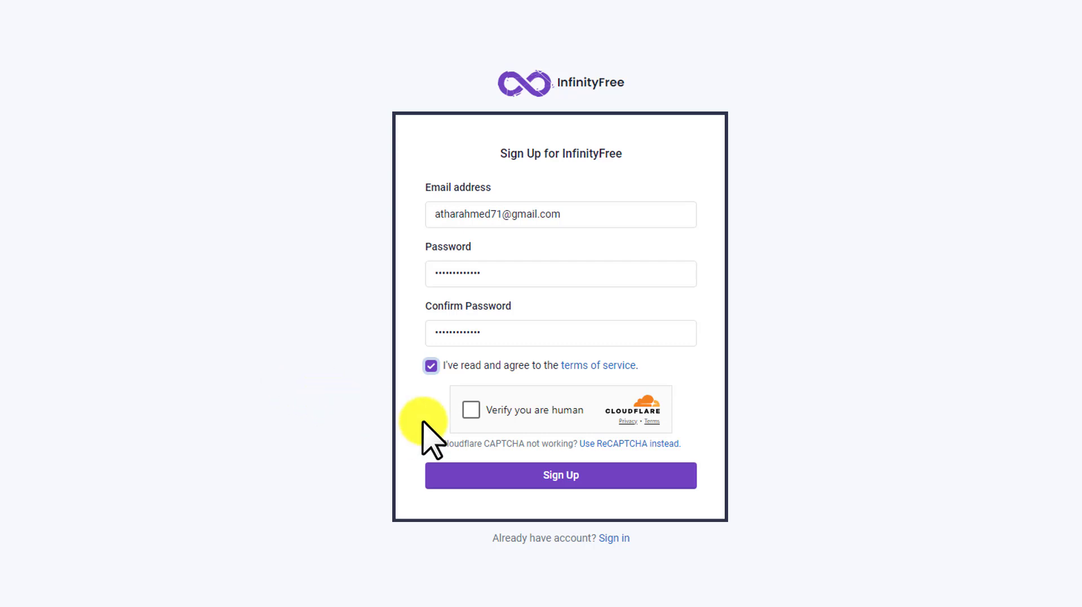
pyautogui.click(471, 409)
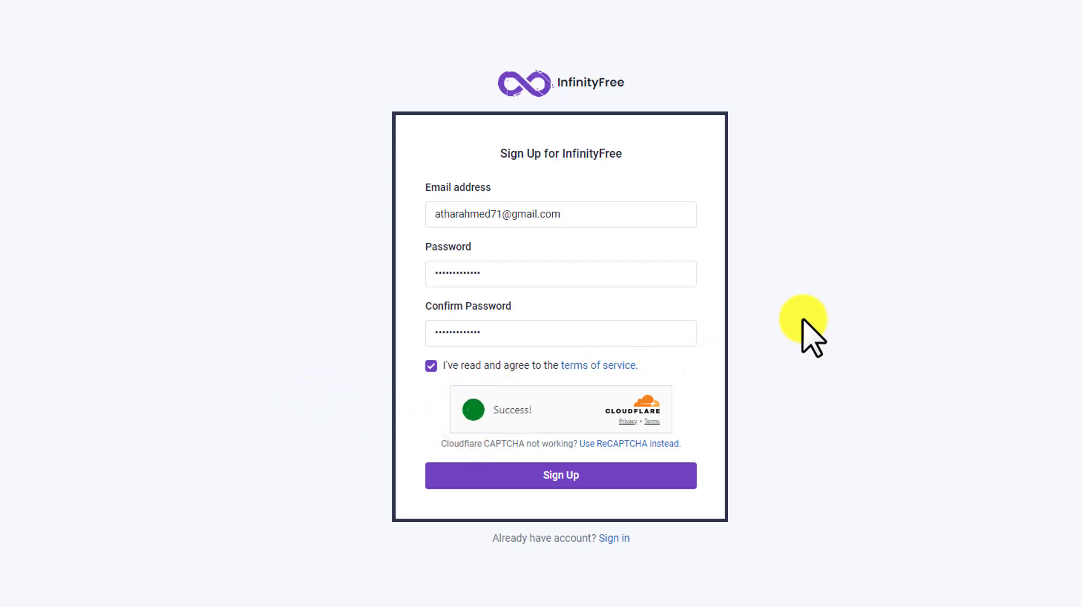
pyautogui.click(580, 482)
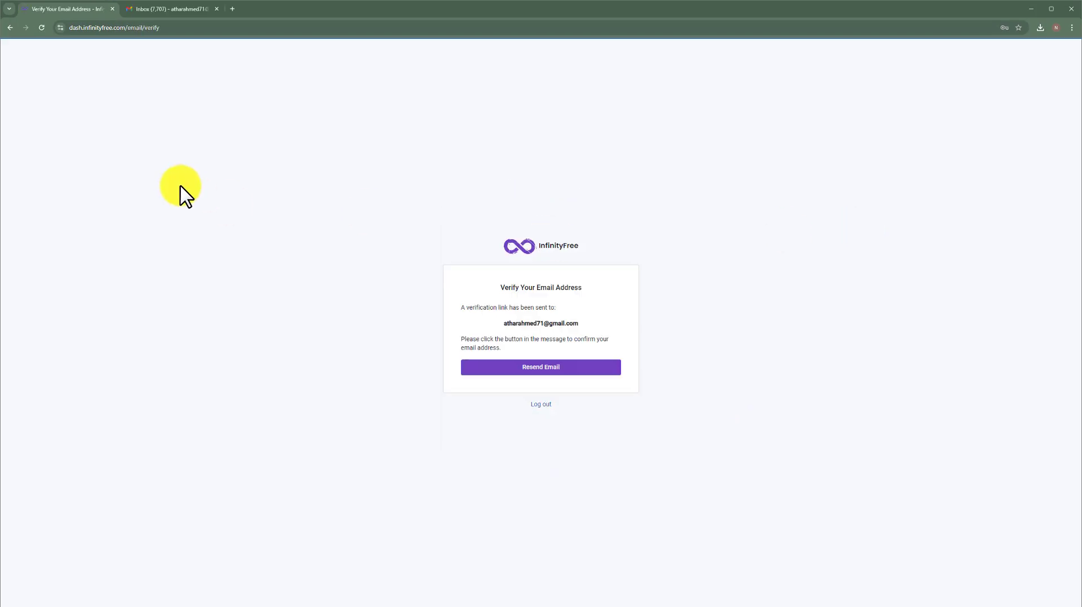
# Switch to Gmail, open the InfinityFree verification message and verify the e-mail address
pyautogui.click(180, 9)
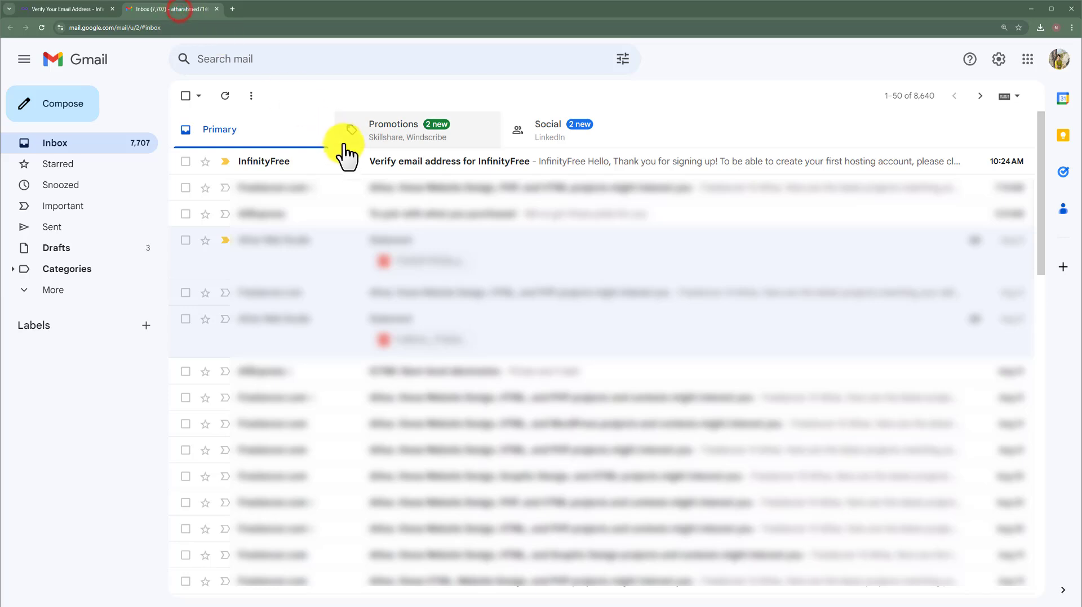
pyautogui.click(332, 167)
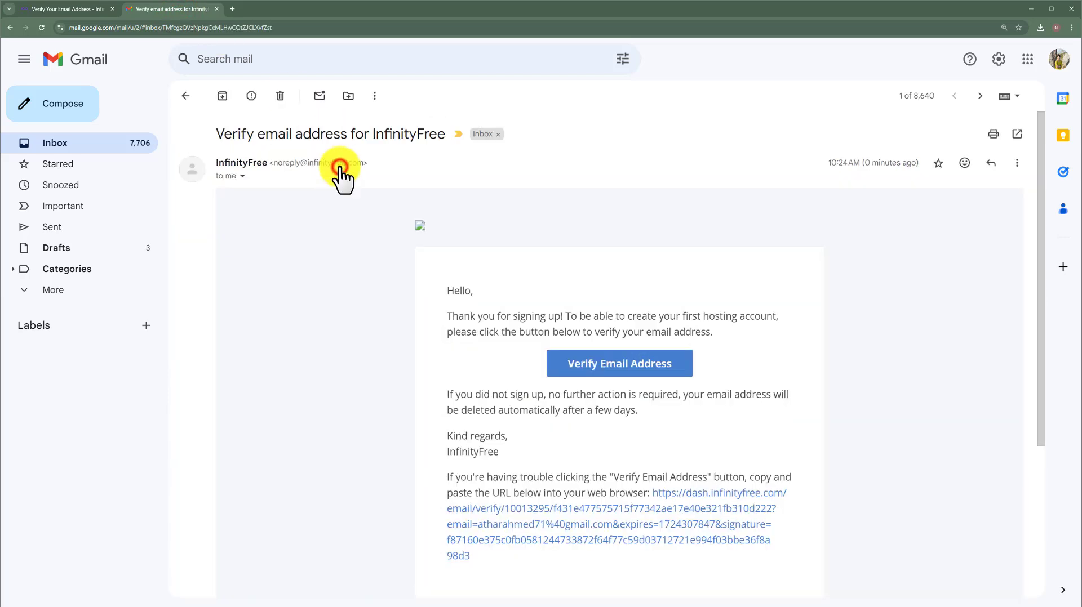
pyautogui.click(646, 367)
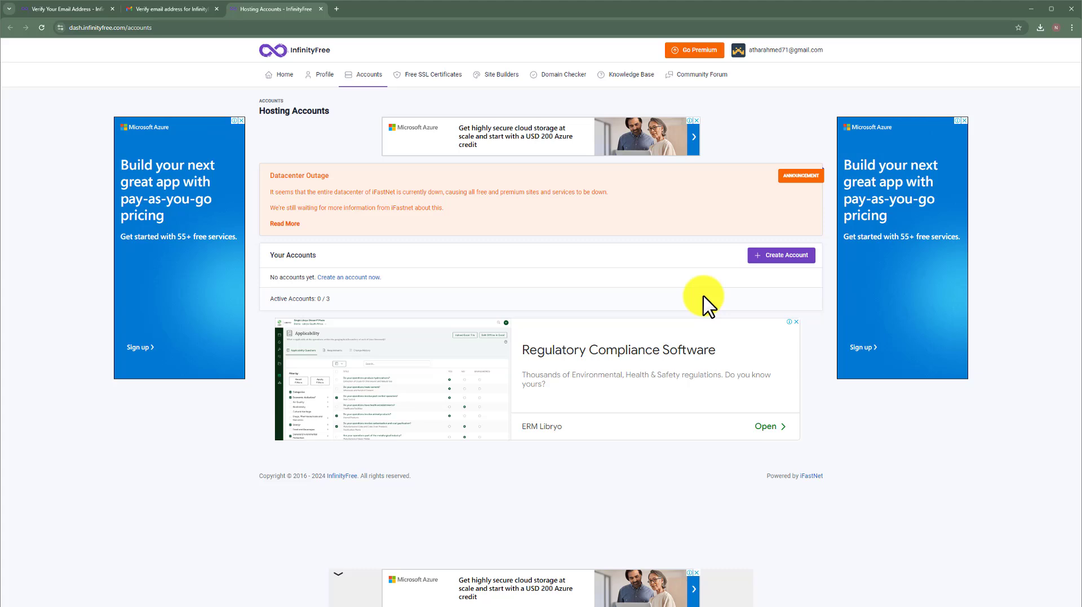
# Start creating a hosting account, dismiss the advertisement and choose the free $0 InfinityFree plan
pyautogui.hotkey('ctrl', '+')
pyautogui.hotkey('ctrl', '+')
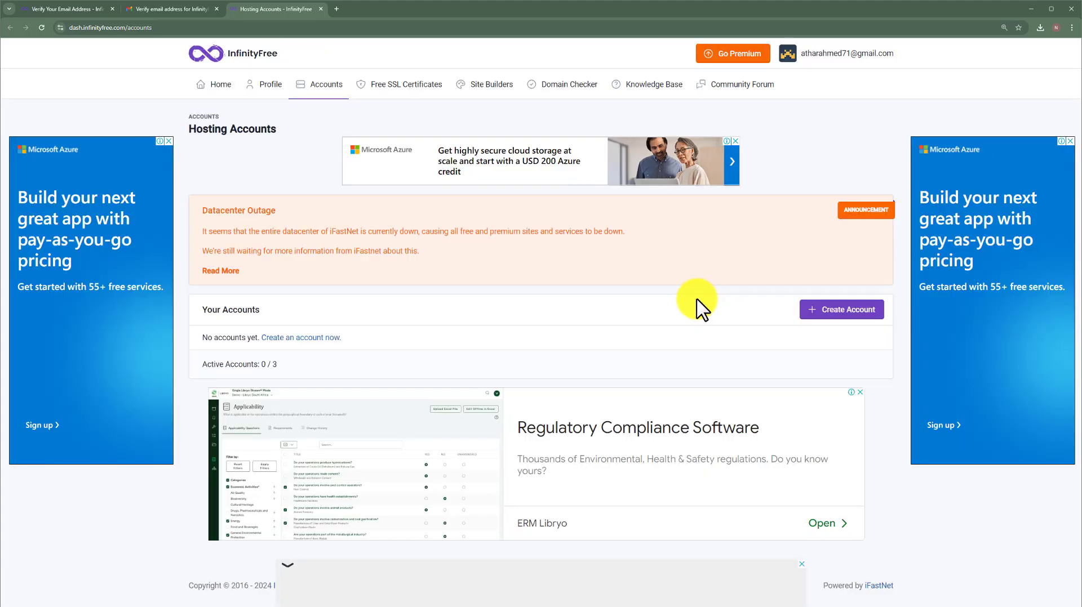
pyautogui.click(859, 314)
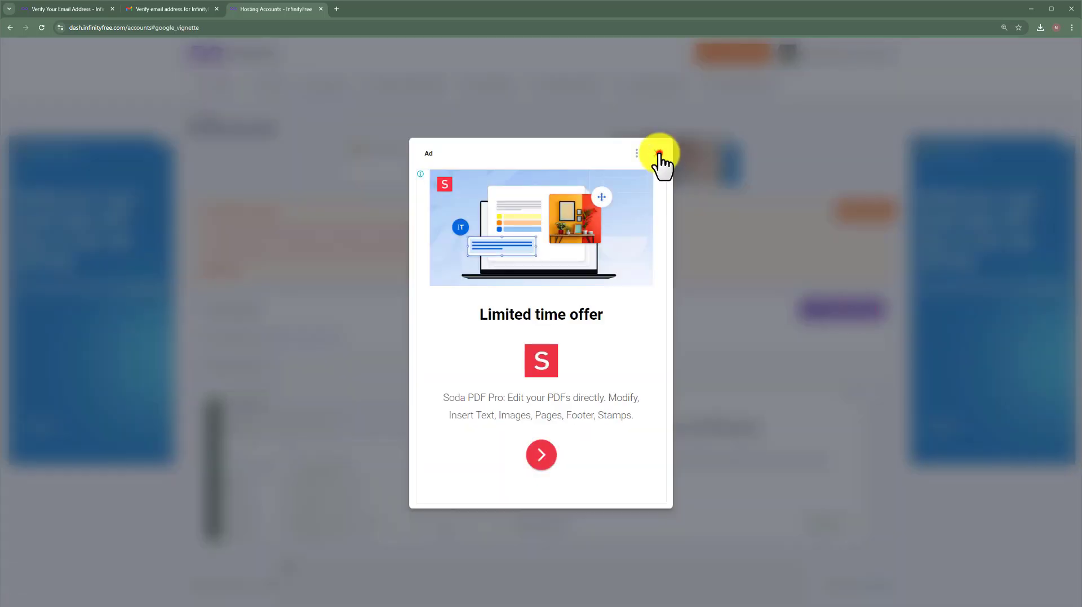
pyautogui.click(658, 153)
pyautogui.scroll(-3, 672, 200)
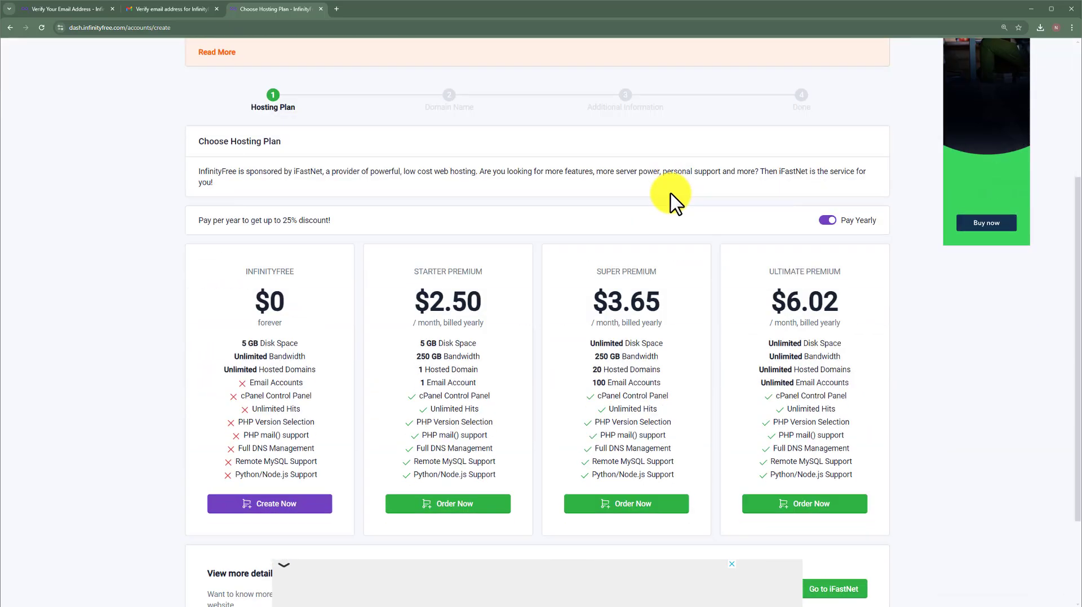
pyautogui.scroll(-2, 670, 199)
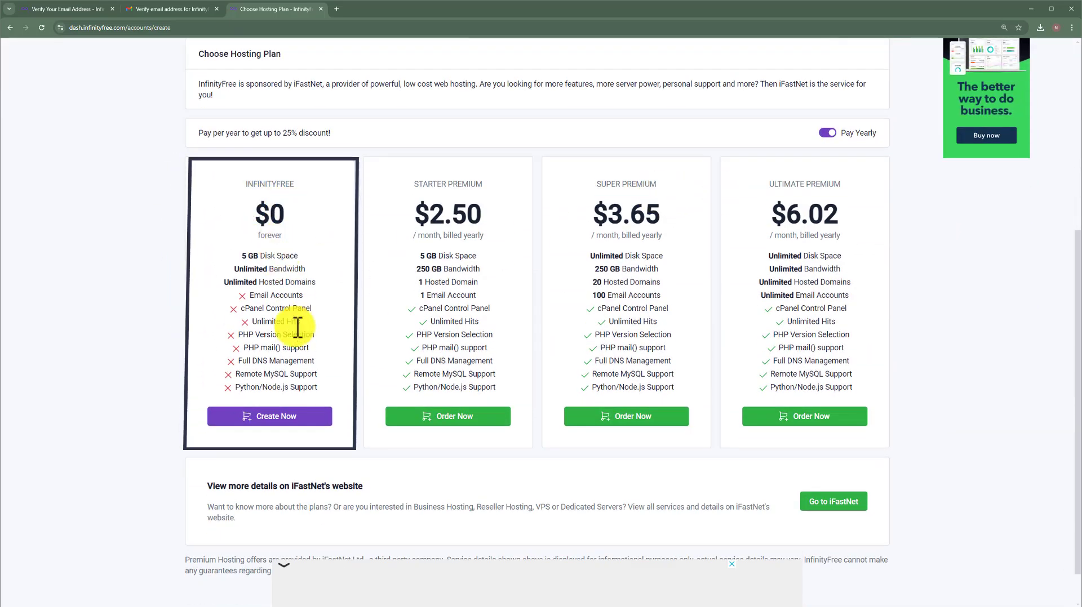
pyautogui.click(273, 420)
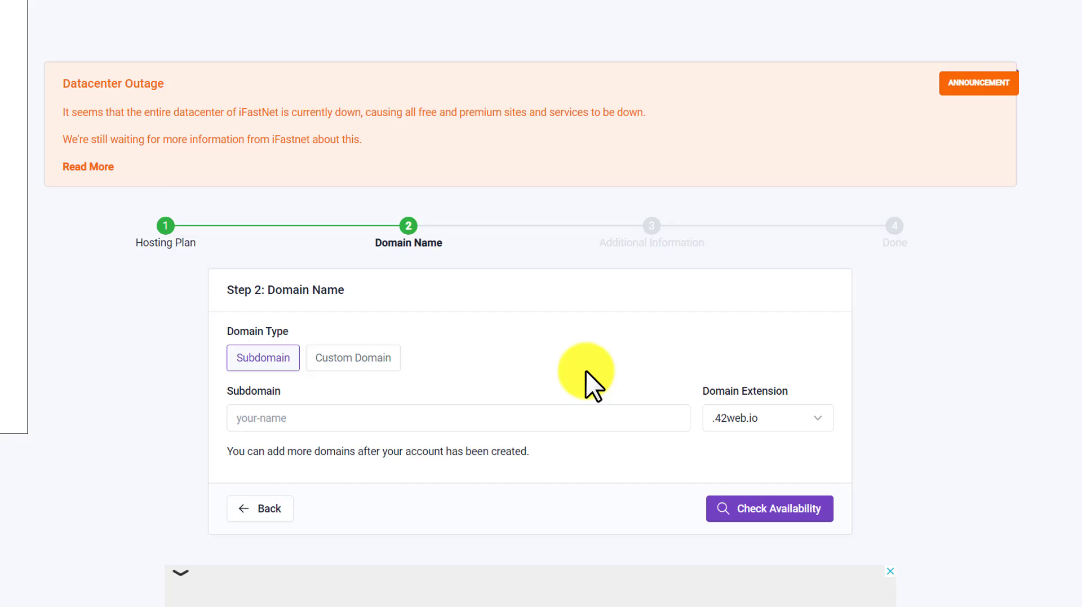
# Review the nameserver requirements of the Custom Domain type and return to the Subdomain type
pyautogui.click(336, 358)
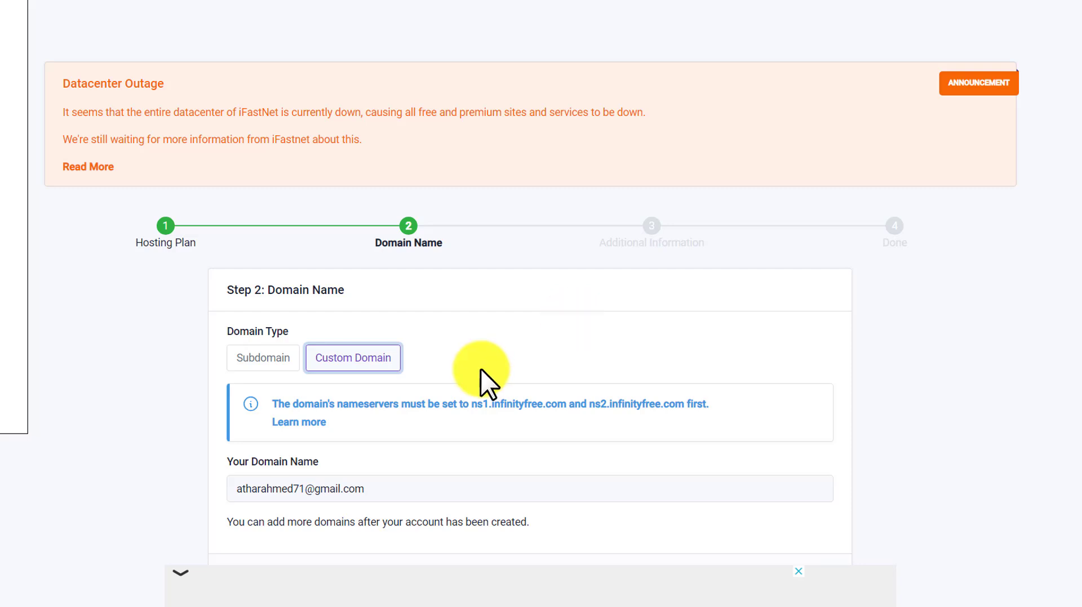
pyautogui.moveTo(471, 404); pyautogui.dragTo(686, 405)
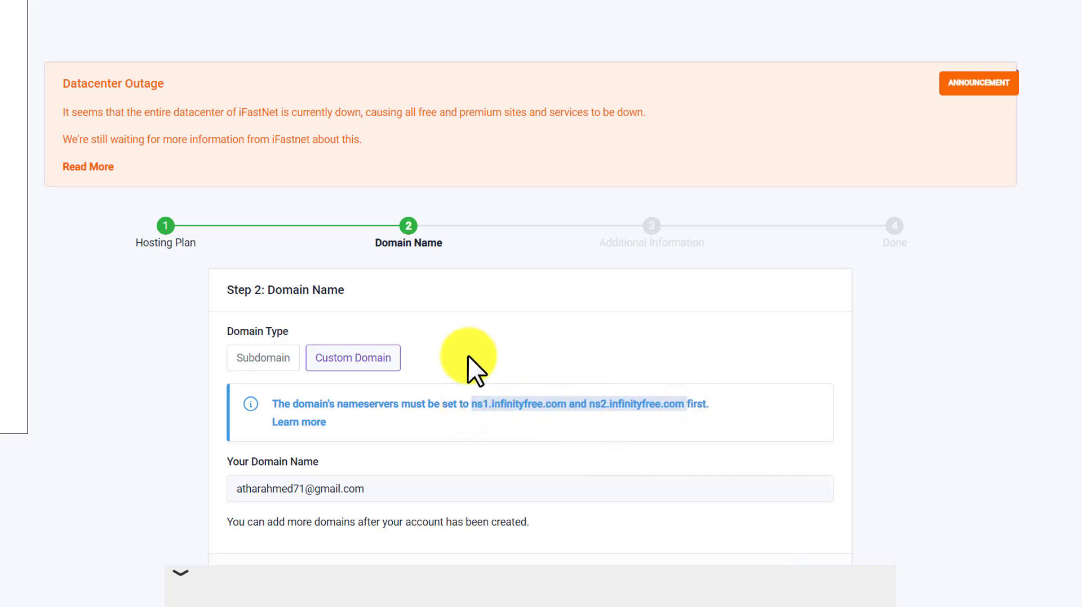
pyautogui.click(267, 364)
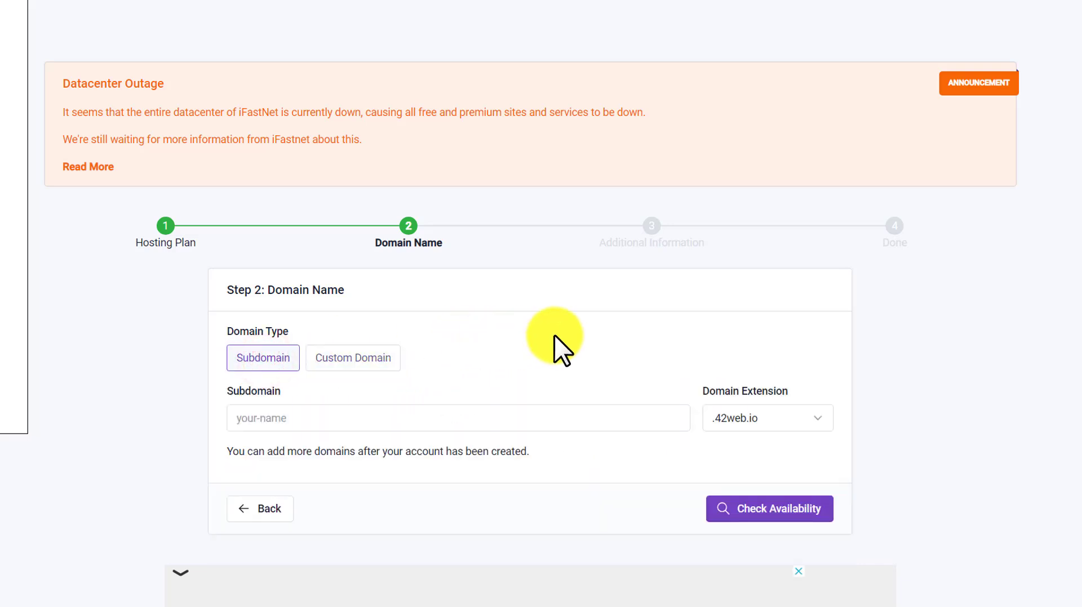
# Enter atharwebstudio as the subdomain with the .42web.io extension and check its availability
pyautogui.click(463, 415)
pyautogui.write('atharwebstudio')
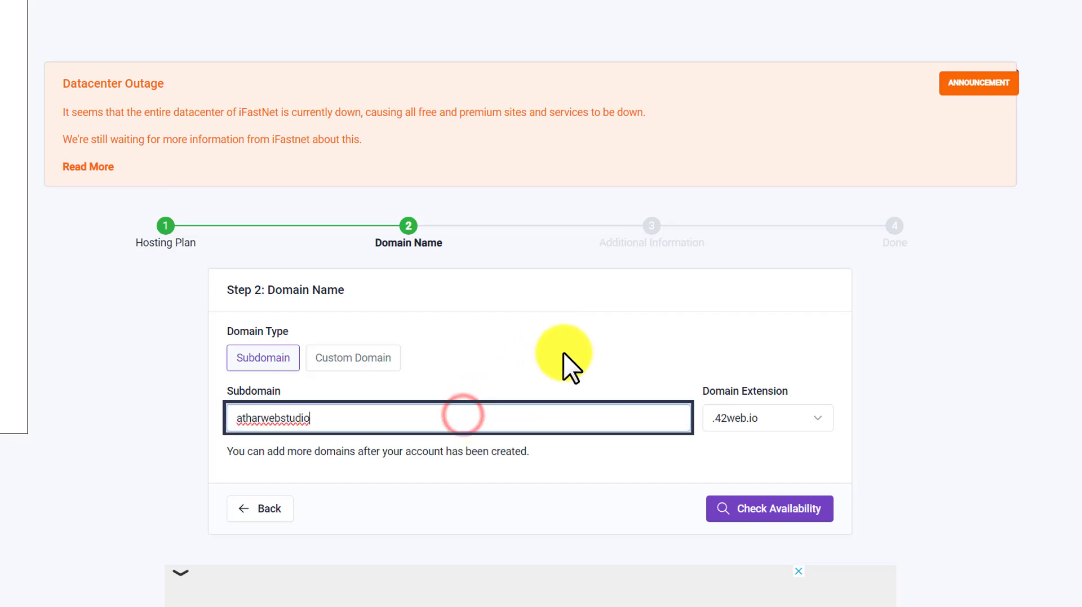
pyautogui.click(754, 507)
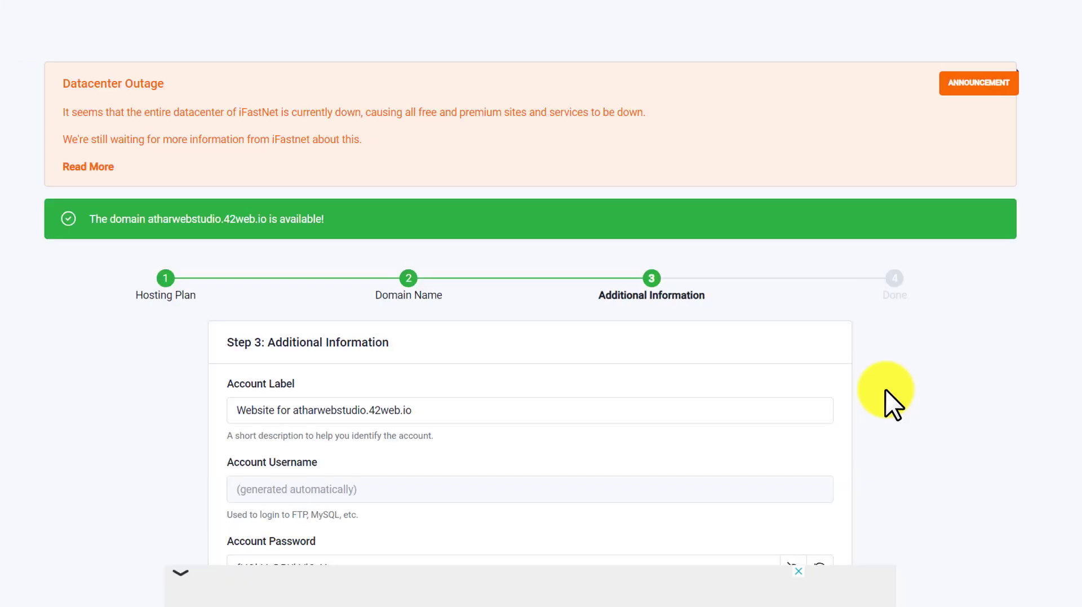
# Replace the generated account password with an own password, hidden from view, keeping the default account label
pyautogui.scroll(-5, 852, 403)
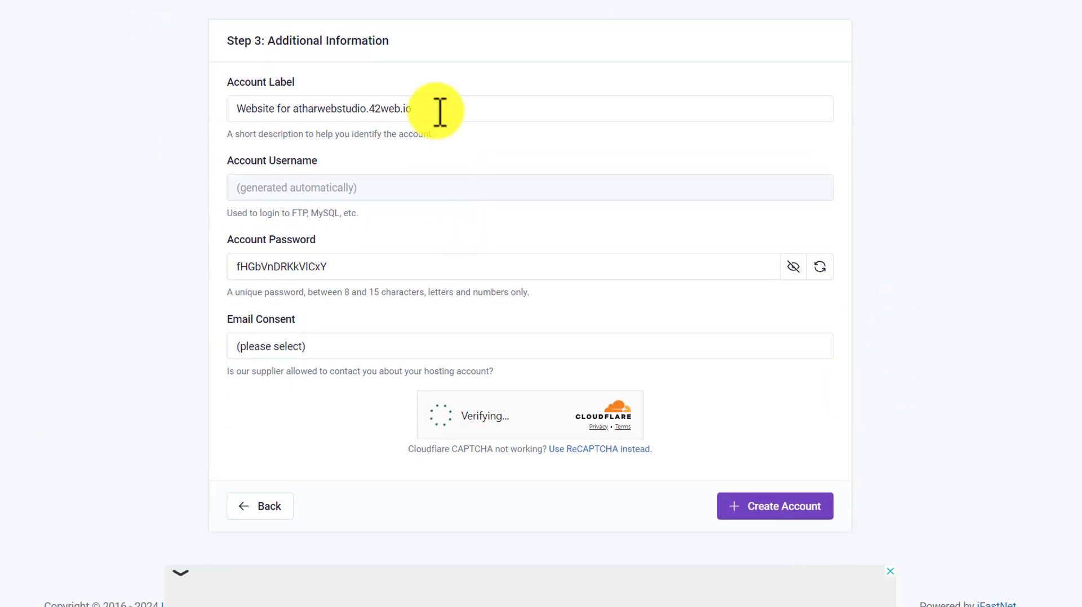
pyautogui.moveTo(440, 111); pyautogui.dragTo(257, 109)
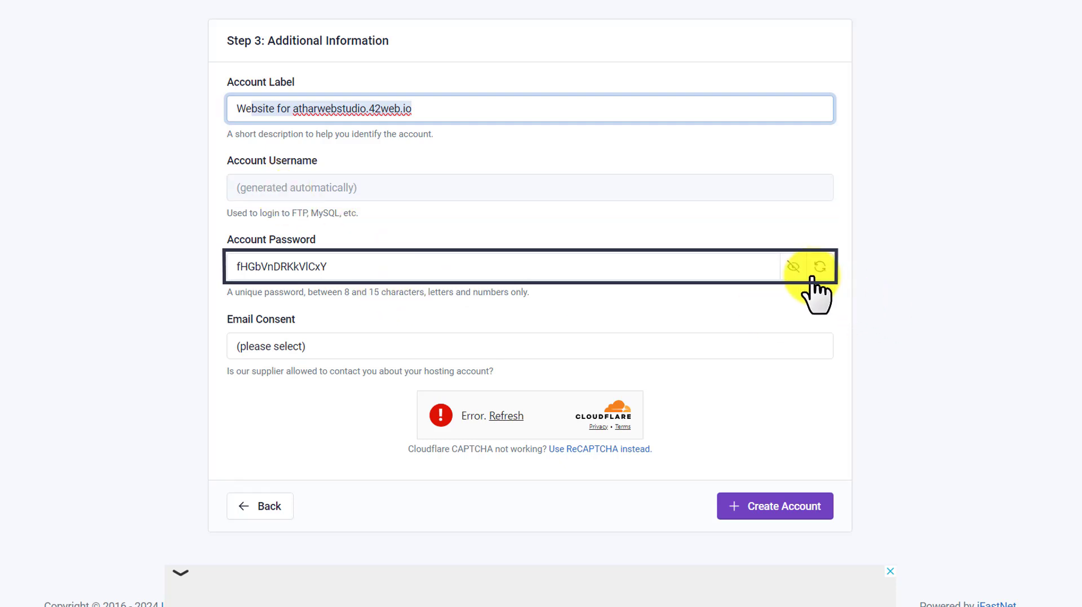
pyautogui.click(793, 267)
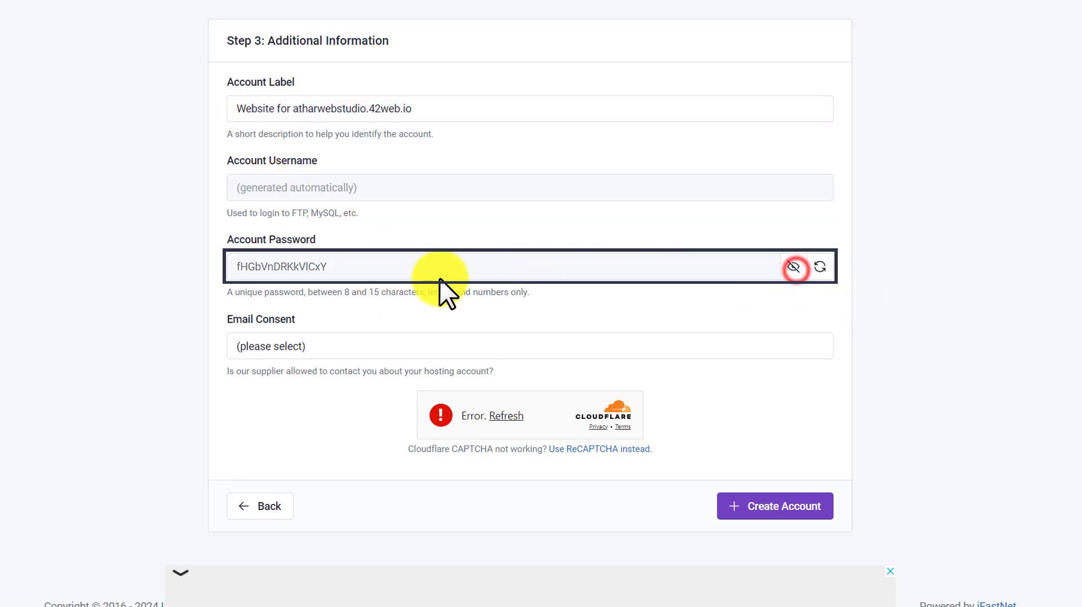
pyautogui.doubleClick(413, 267)
pyautogui.hotkey('ctrl', 'v')
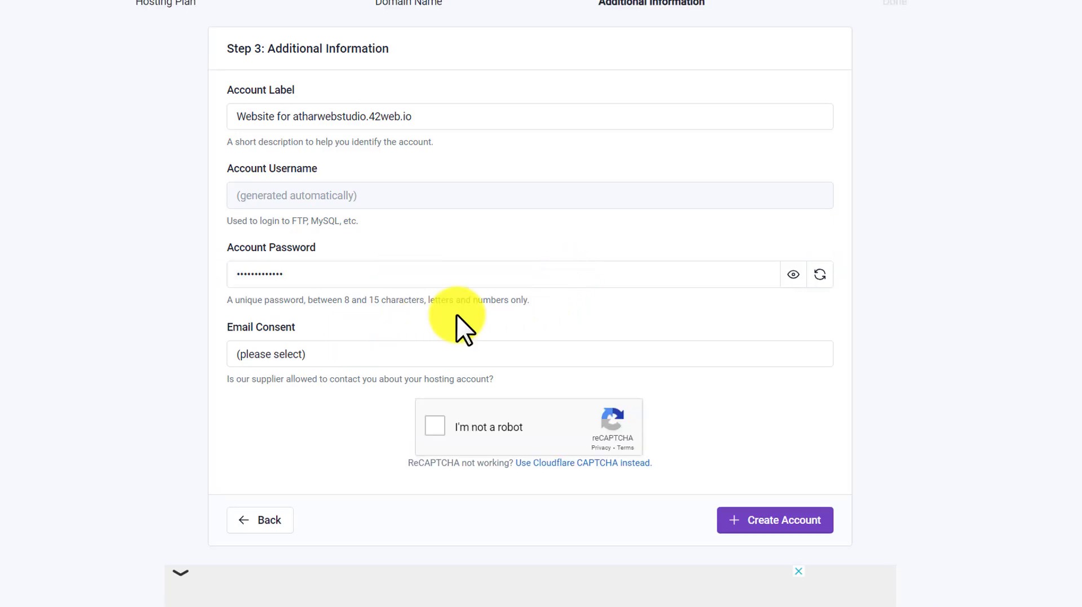
# Set the email consent to I Approve, complete the reCAPTCHA check and create the hosting account
pyautogui.click(438, 349)
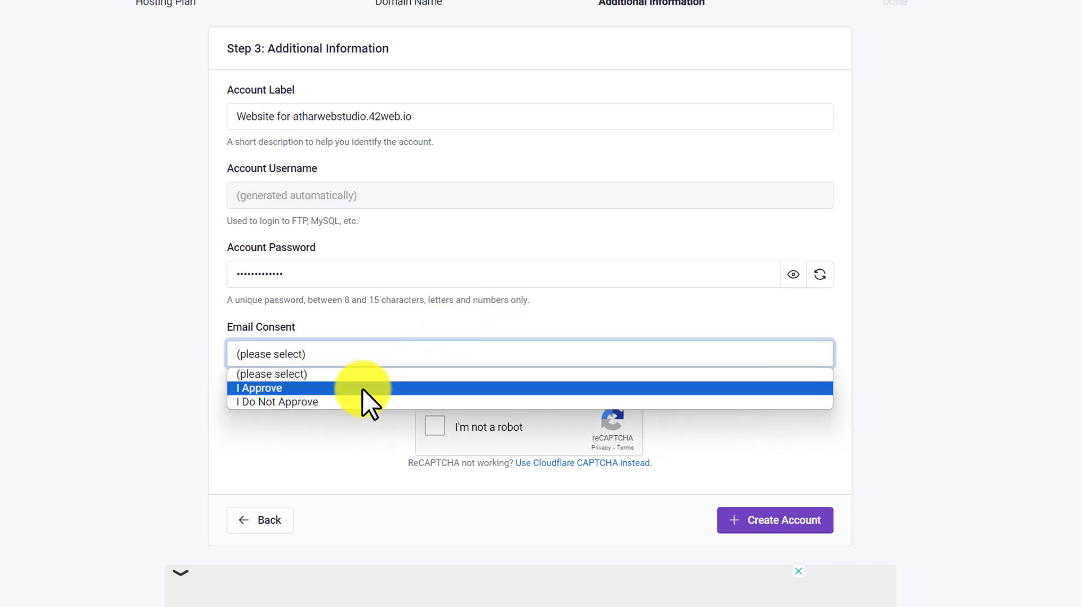
pyautogui.click(268, 388)
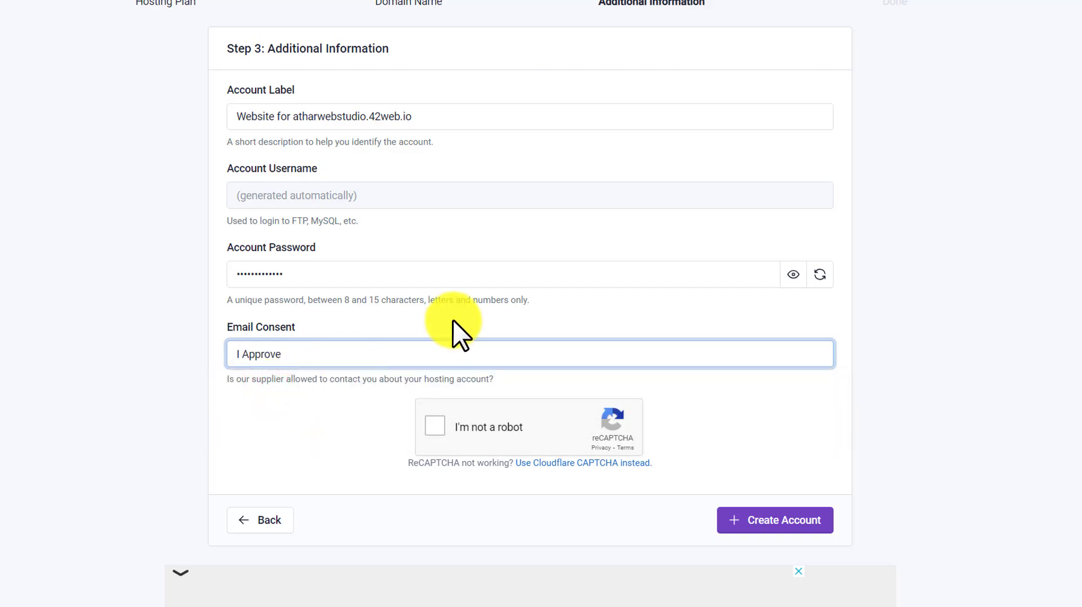
pyautogui.click(433, 424)
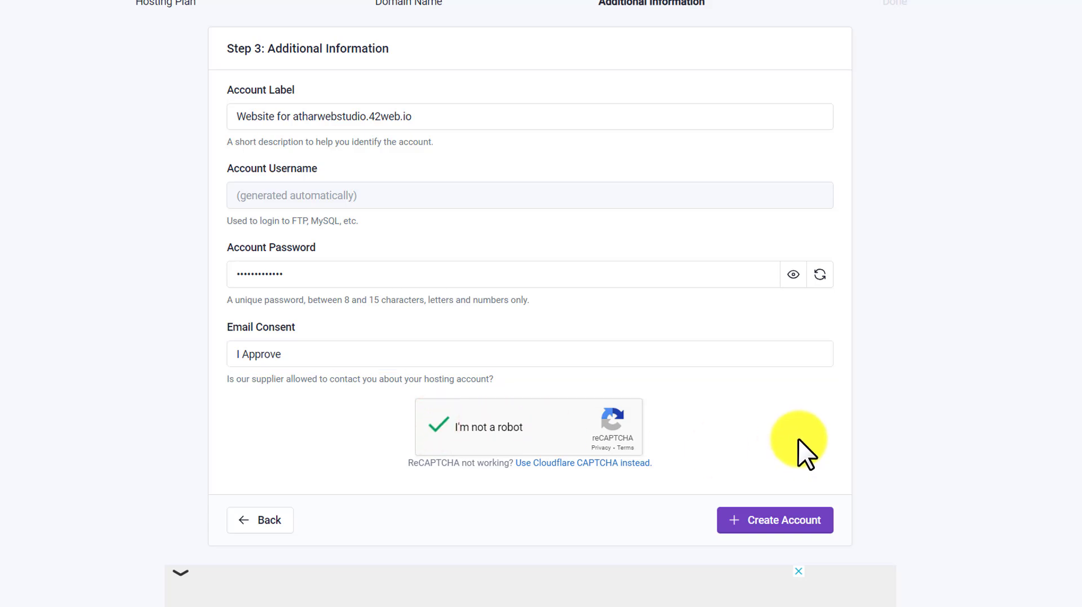
pyautogui.click(792, 520)
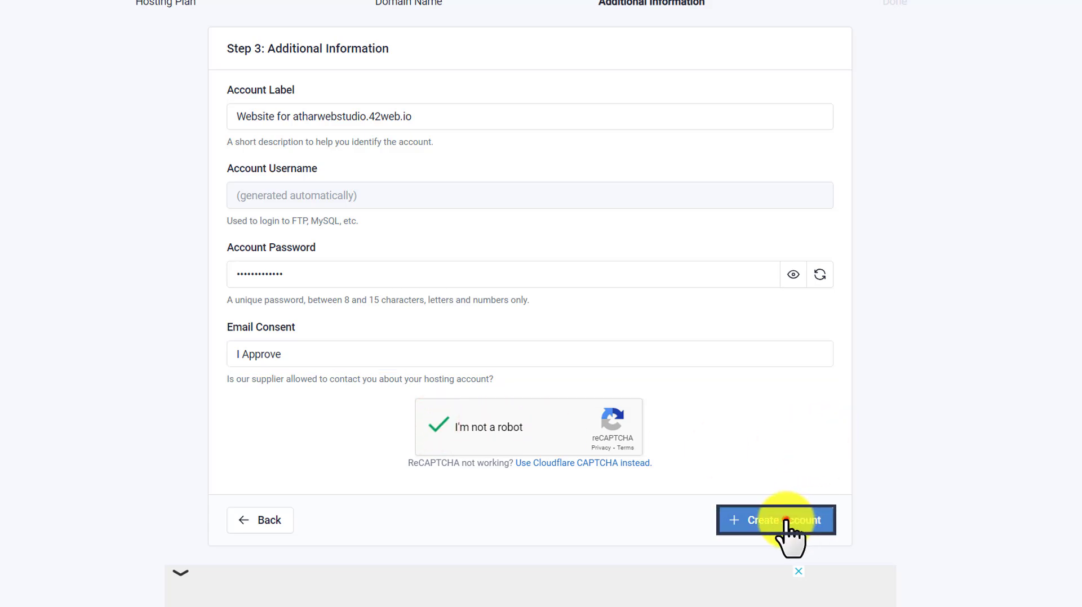
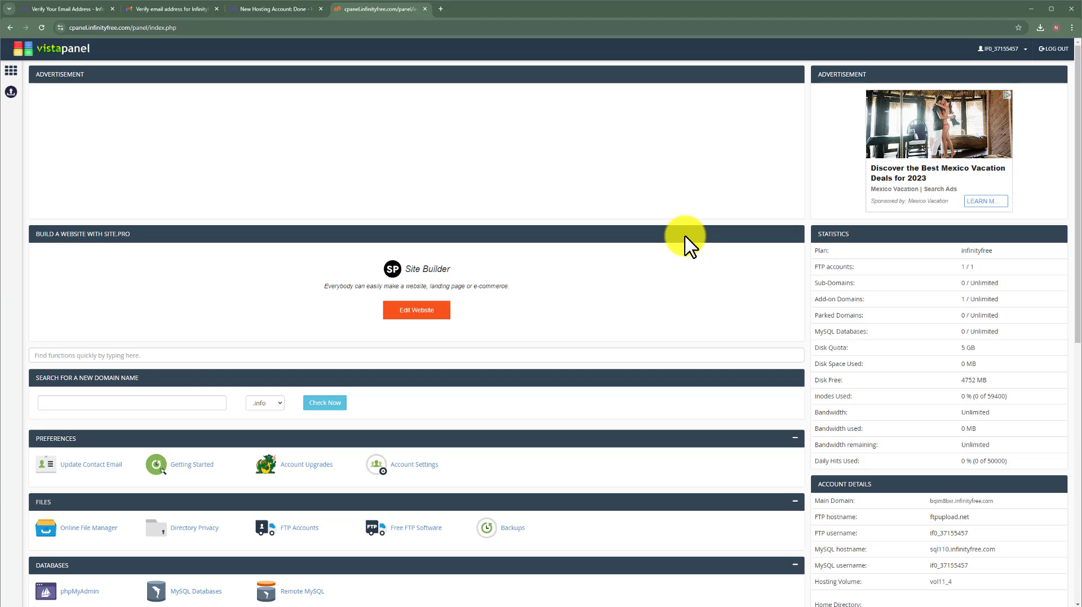
# Open the Softaculous Apps Installer from the hosting control panel and view the WordPress script page
pyautogui.hotkey('ctrl', '+')
pyautogui.hotkey('ctrl', '+')
pyautogui.hotkey('ctrl', '+')
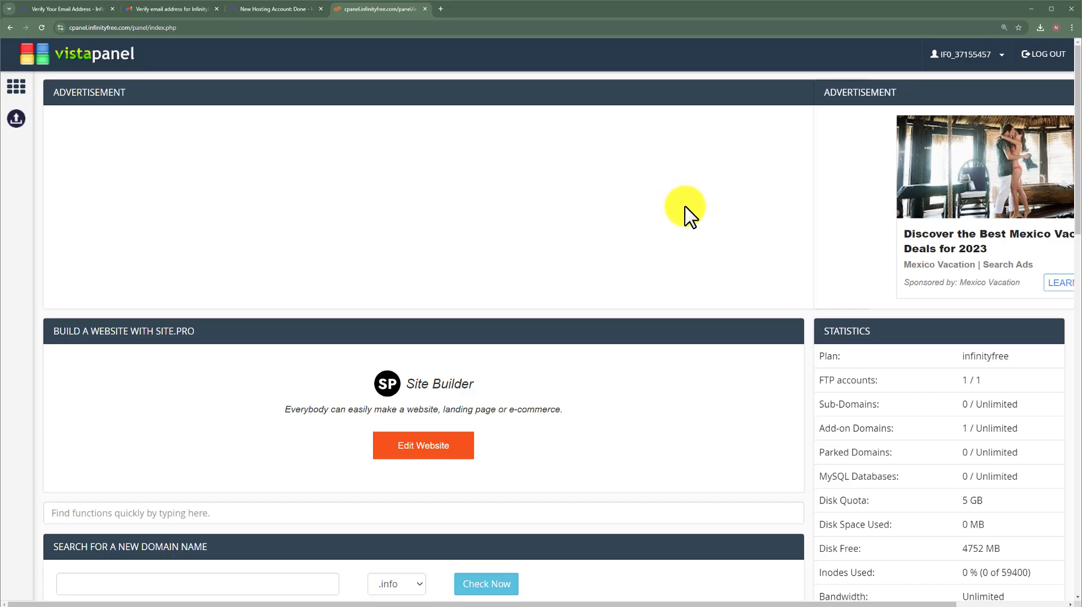
pyautogui.scroll(-10, 673, 208)
pyautogui.scroll(-5, 680, 230)
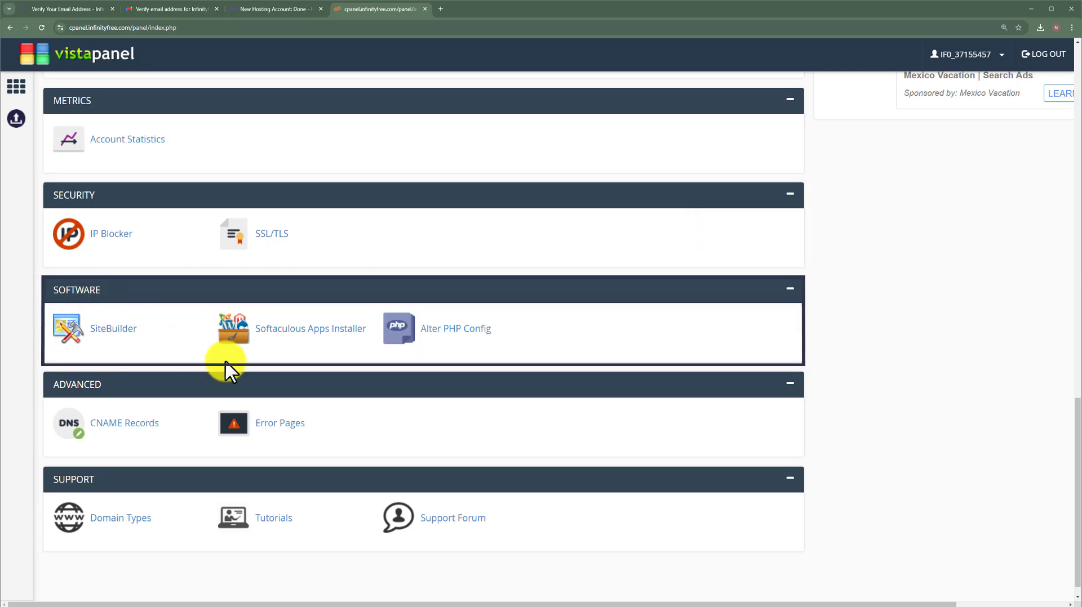
pyautogui.click(317, 332)
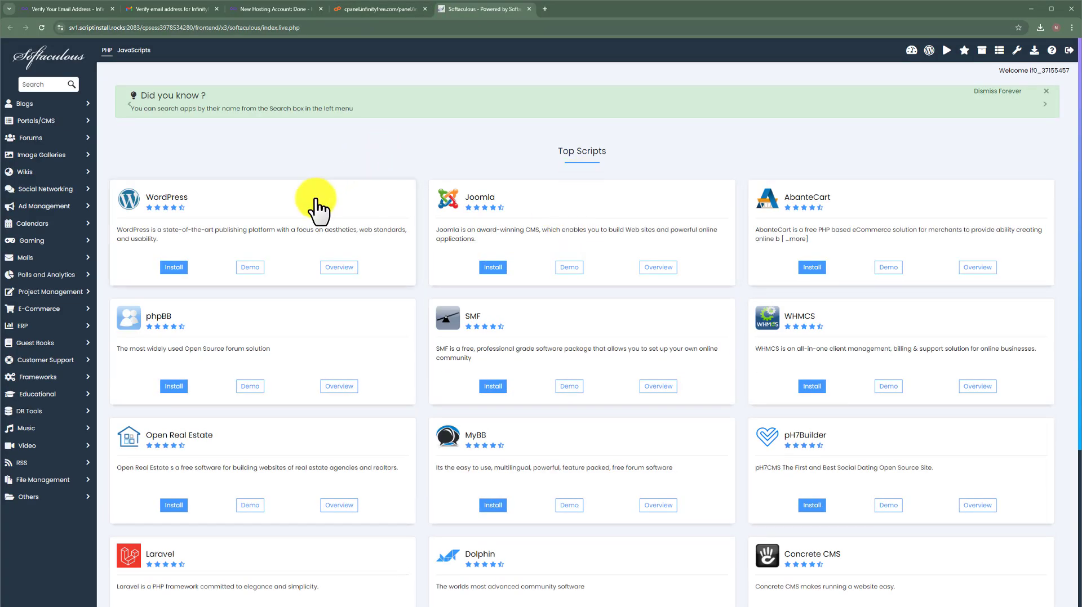
pyautogui.click(292, 204)
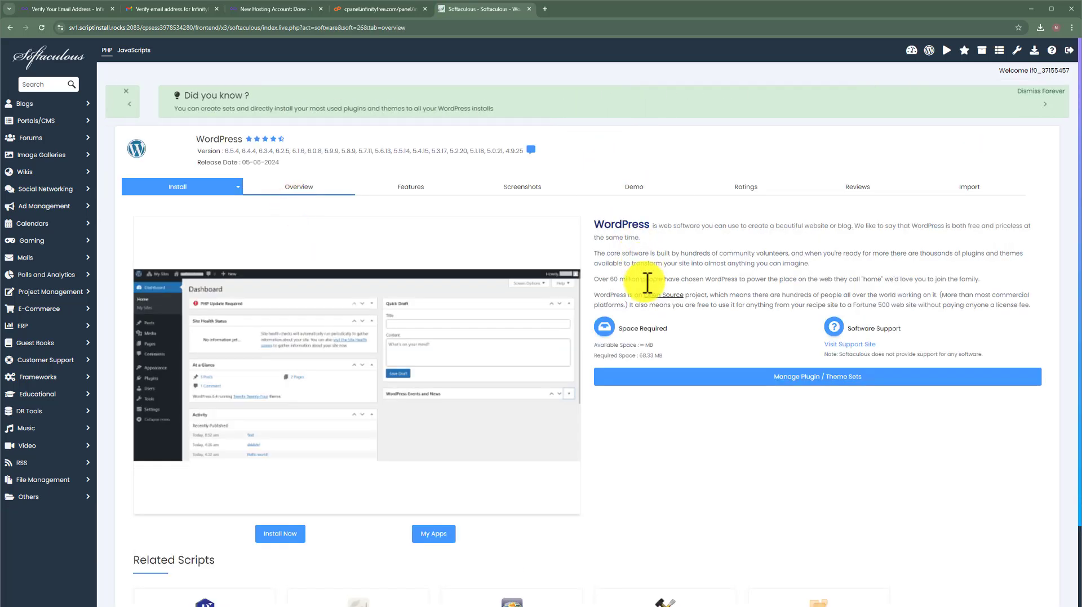
# Start the WordPress installation form and choose atharwebstudio.42web.io as the installation domain, leaving the directory empty
pyautogui.click(294, 537)
pyautogui.hotkey('ctrl', '+')
pyautogui.hotkey('ctrl', '+')
pyautogui.hotkey('ctrl', '+')
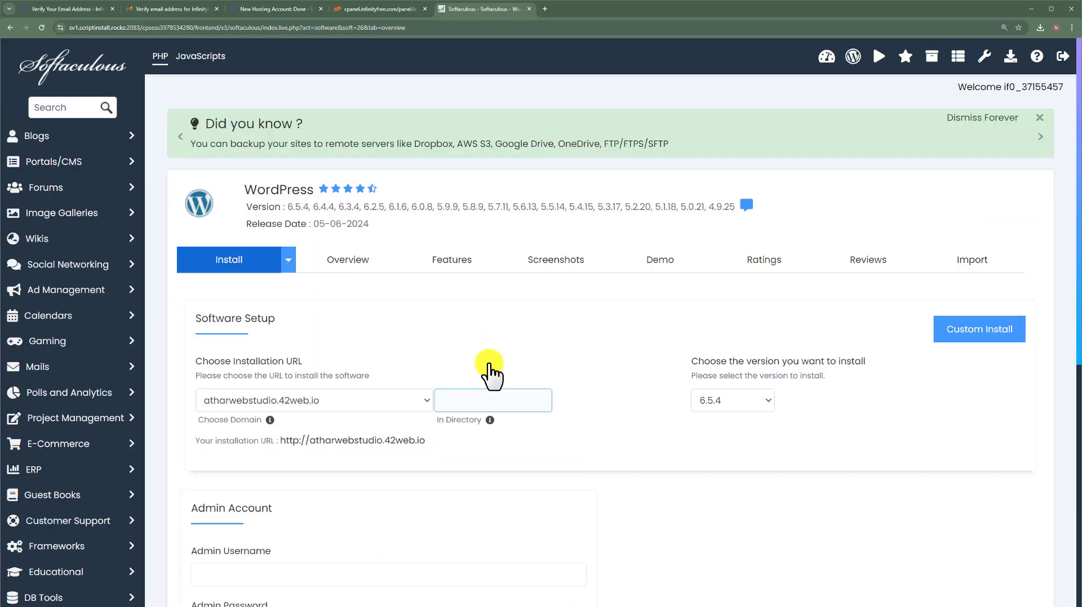
pyautogui.click(358, 402)
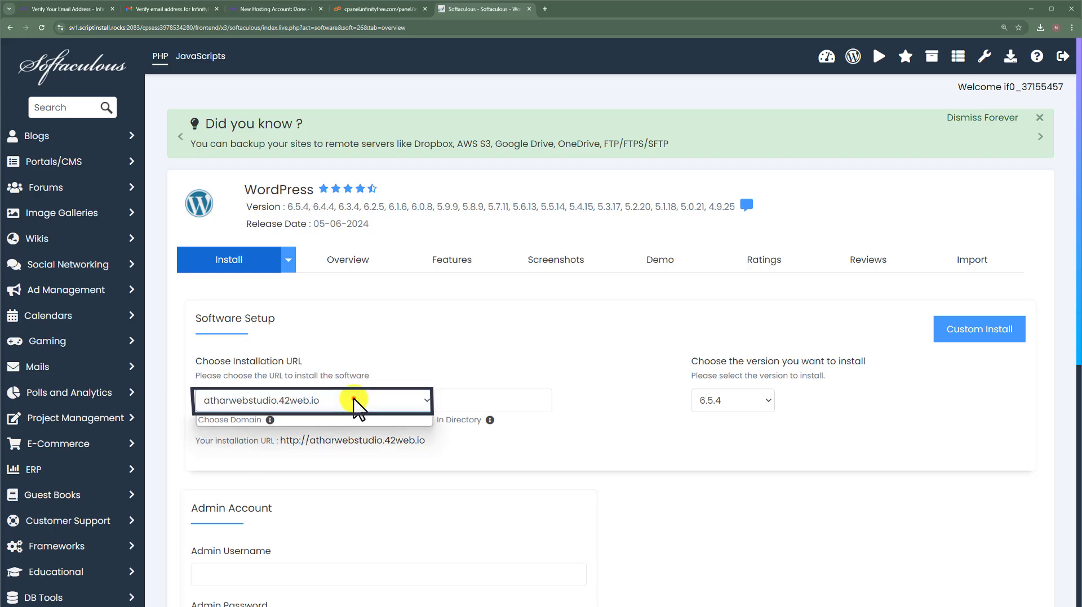
pyautogui.click(346, 403)
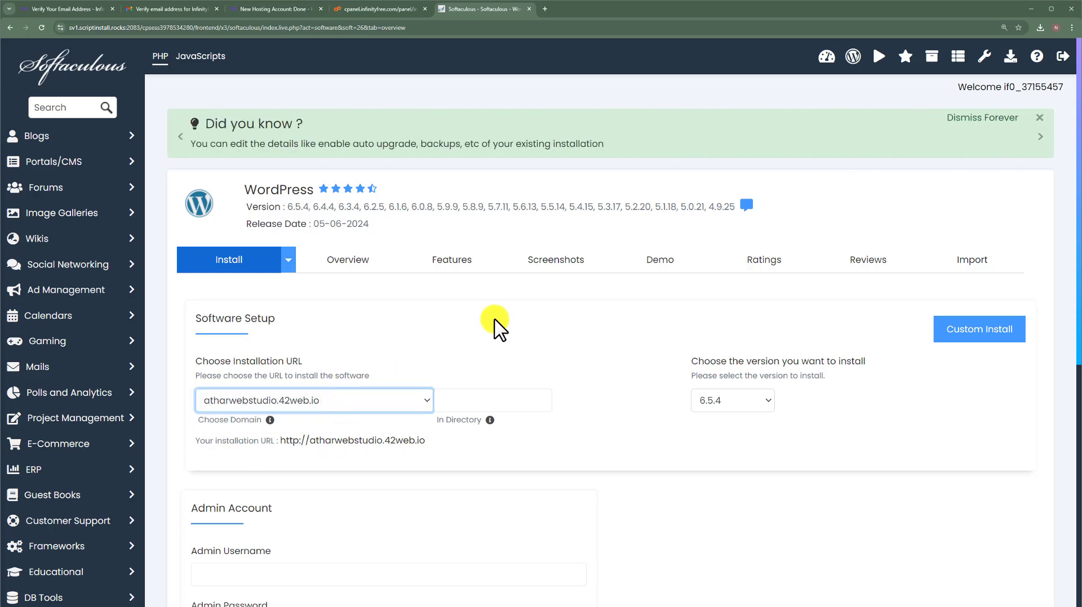
# Set the WordPress admin username to AtharWebStudio
pyautogui.scroll(-4, 495, 326)
pyautogui.click(361, 352)
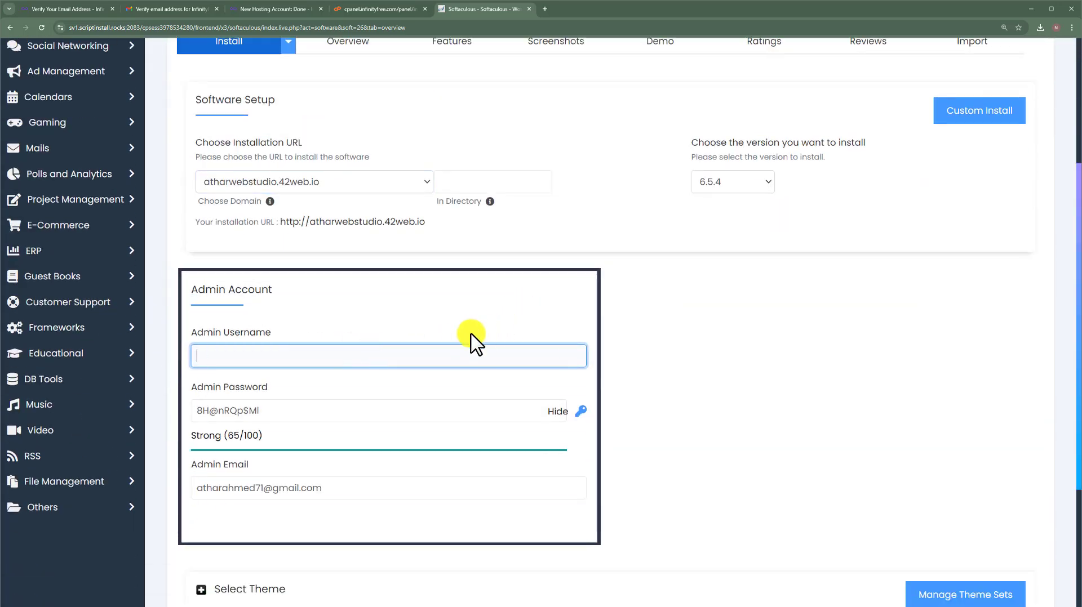
pyautogui.write('AtharWebStudio')
pyautogui.click(580, 318)
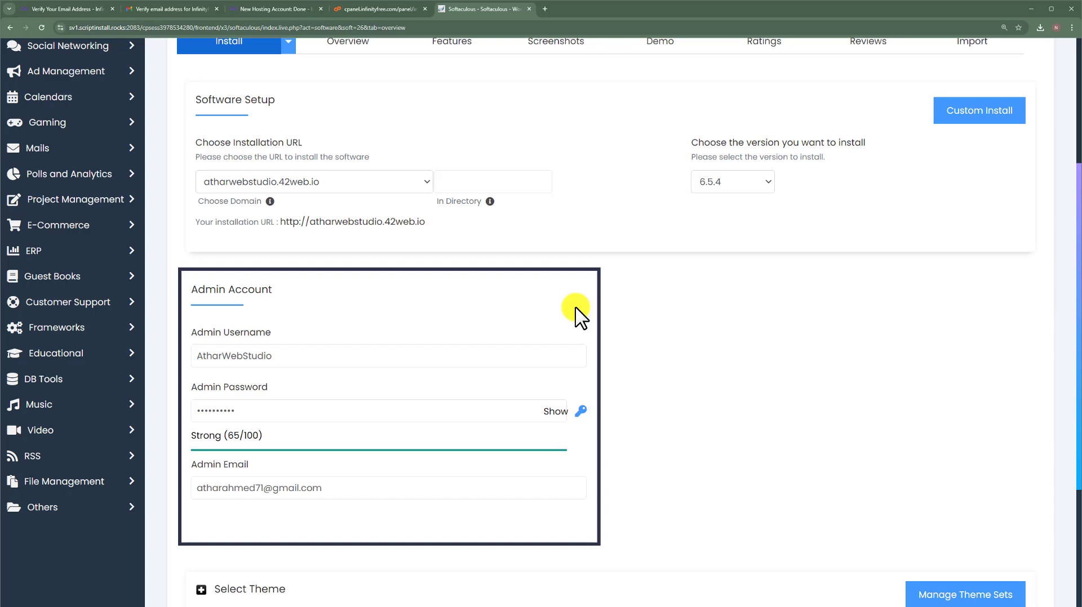
# Replace the generated admin password with an own password and keep the prefilled admin email
pyautogui.click(319, 410)
pyautogui.doubleClick(321, 410)
pyautogui.hotkey('ctrl', 'v')
pyautogui.click(524, 354)
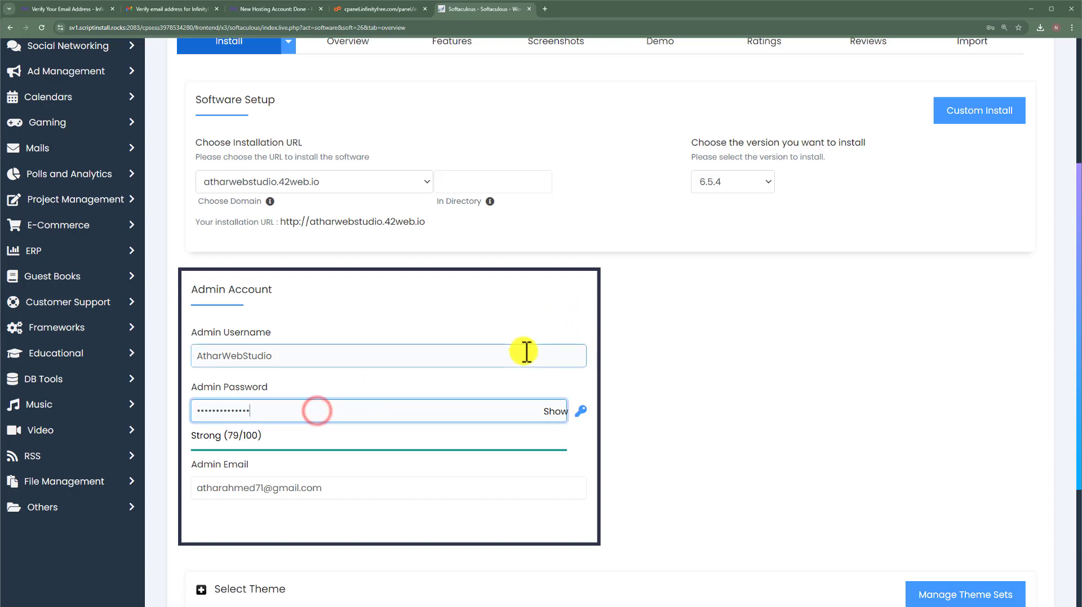
pyautogui.click(400, 488)
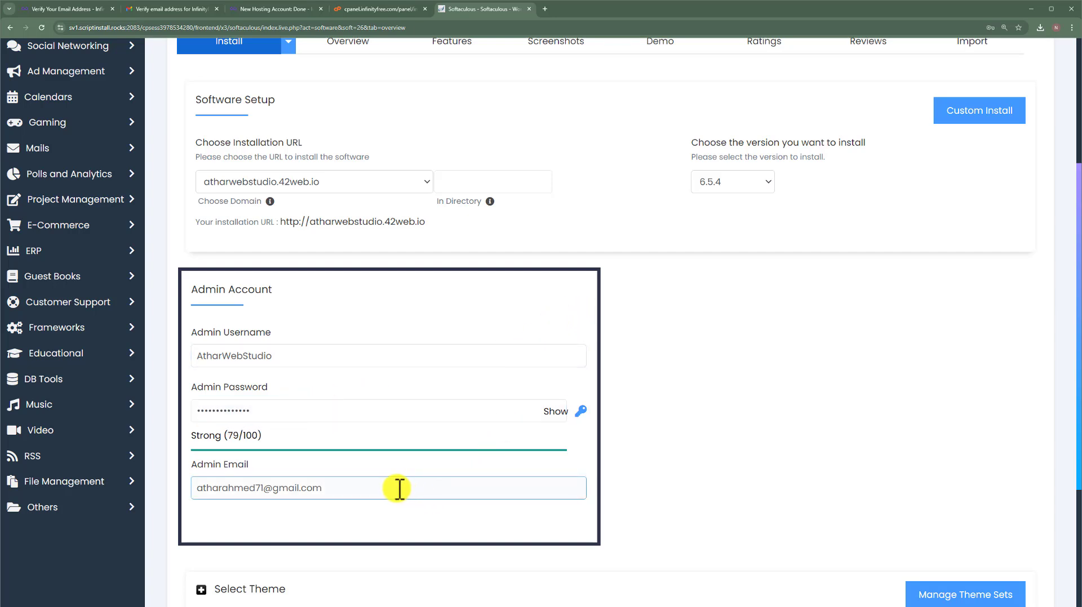
pyautogui.click(401, 557)
# Install WordPress without choosing a theme and decline to save the password in the browser
pyautogui.scroll(-1, 401, 558)
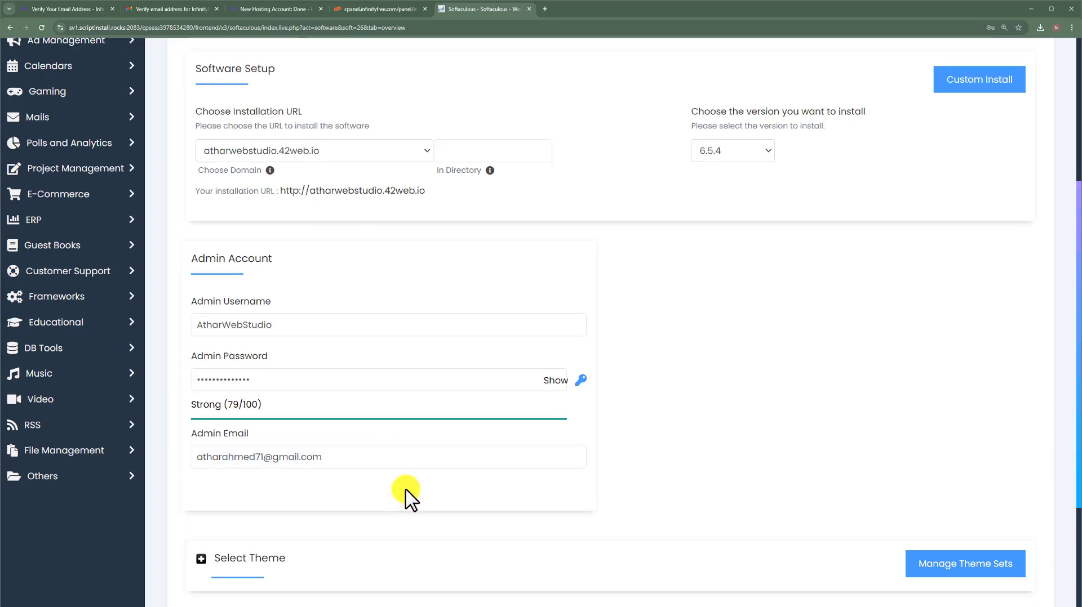
pyautogui.scroll(-3, 407, 496)
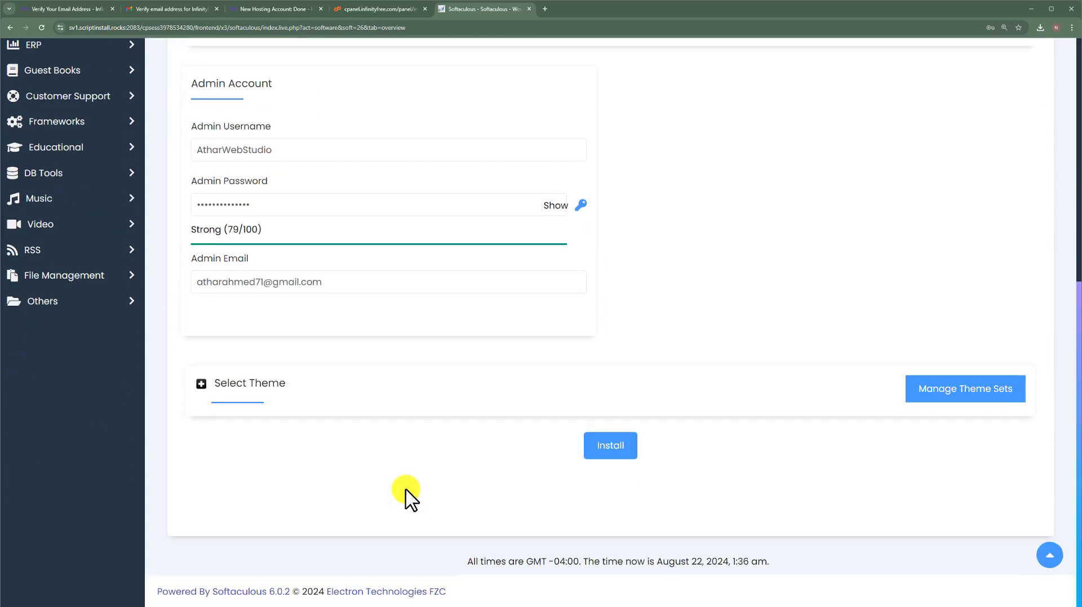
pyautogui.click(624, 448)
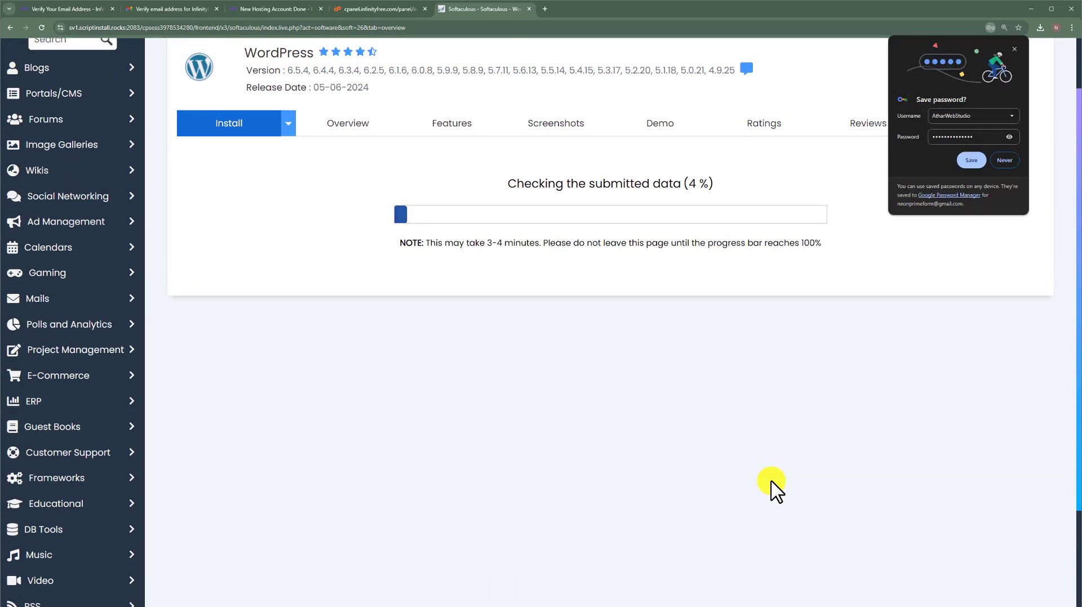
pyautogui.click(1004, 160)
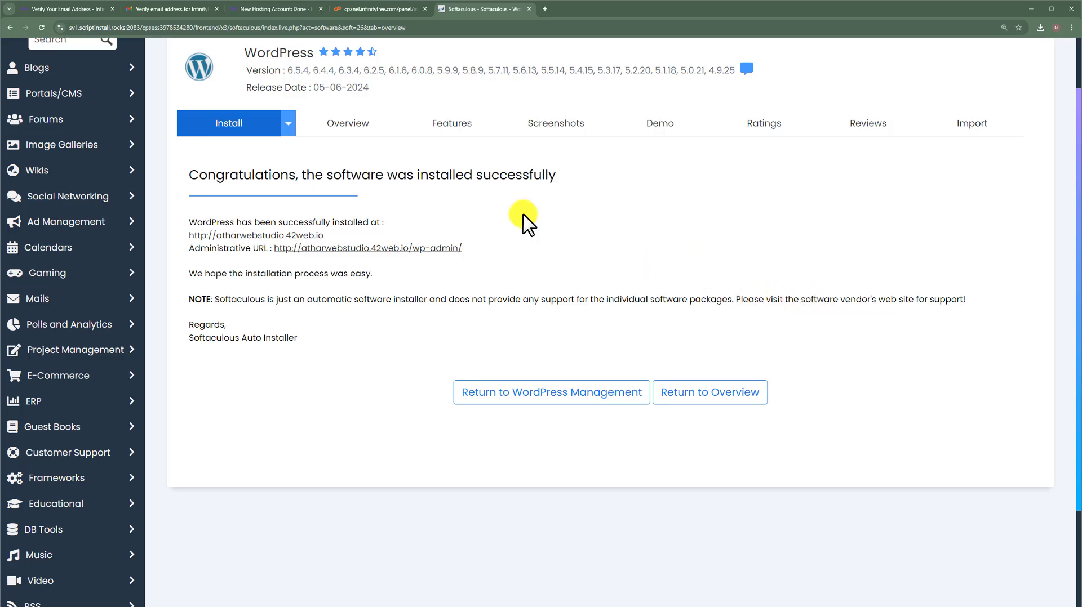
# Open the new site's WordPress admin area, then install and activate the Astra theme
pyautogui.click(424, 249)
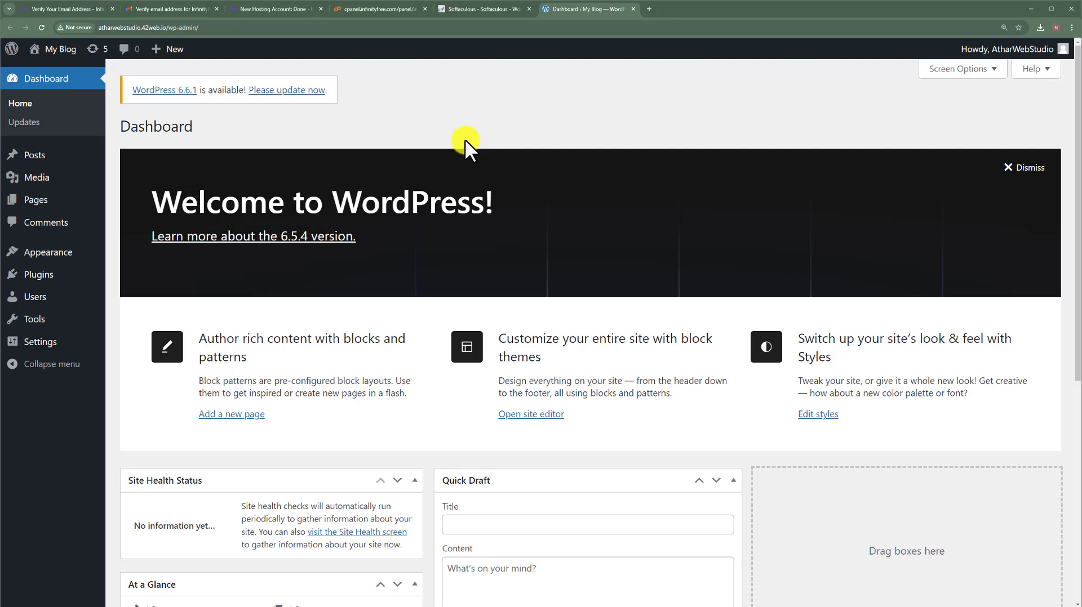
pyautogui.moveTo(47, 254)
pyautogui.click(127, 257)
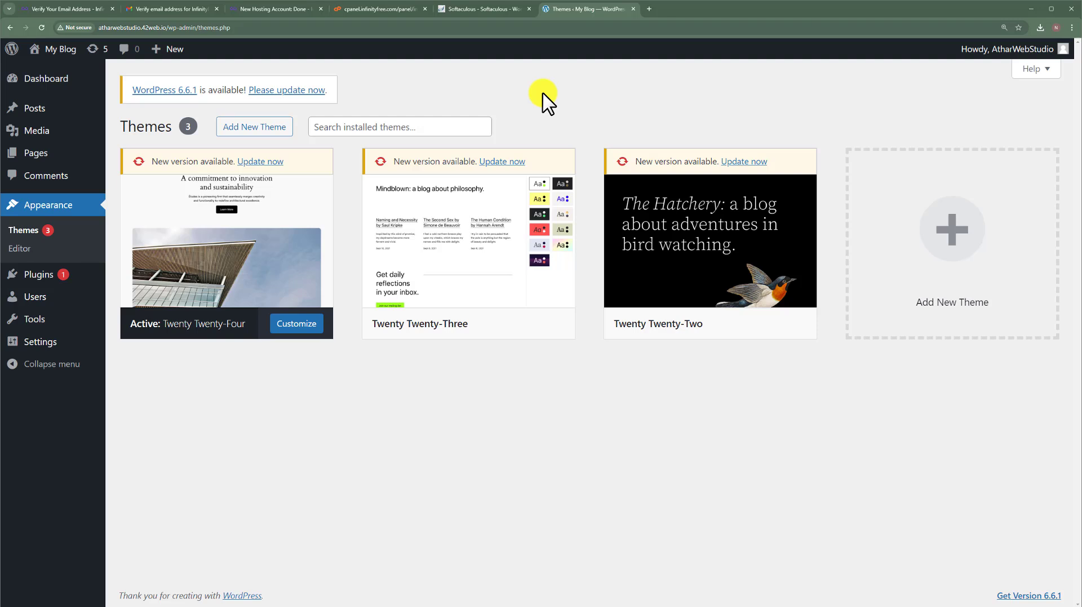
pyautogui.click(269, 125)
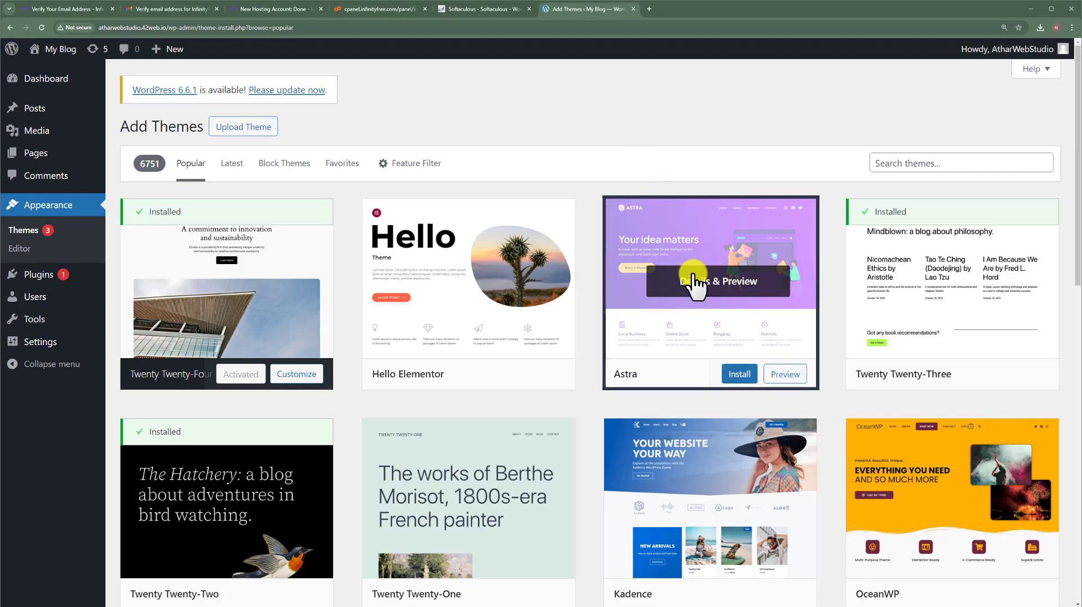
pyautogui.click(737, 375)
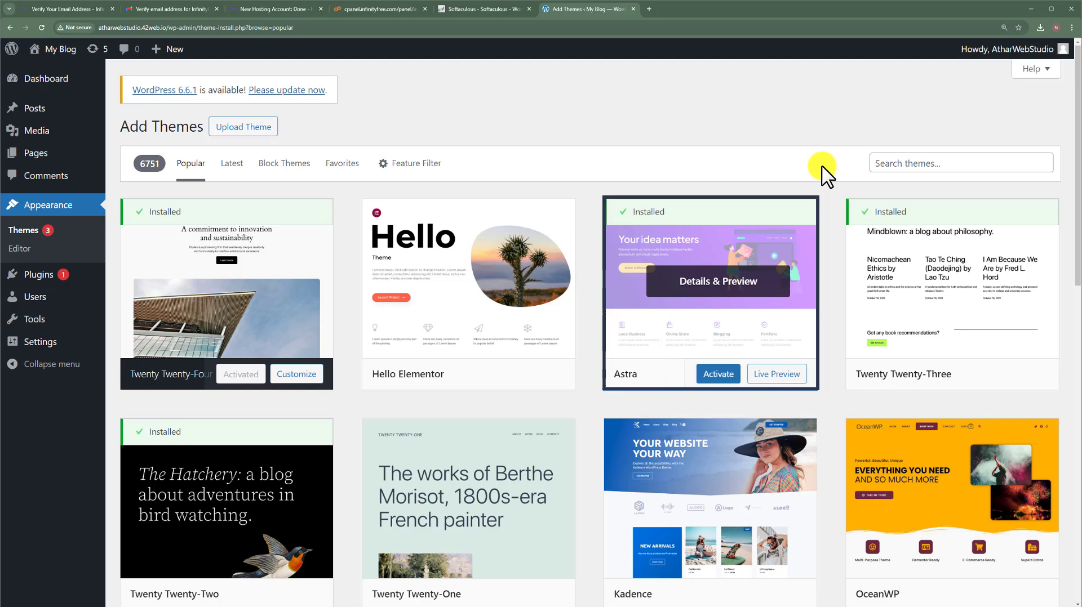
pyautogui.click(721, 374)
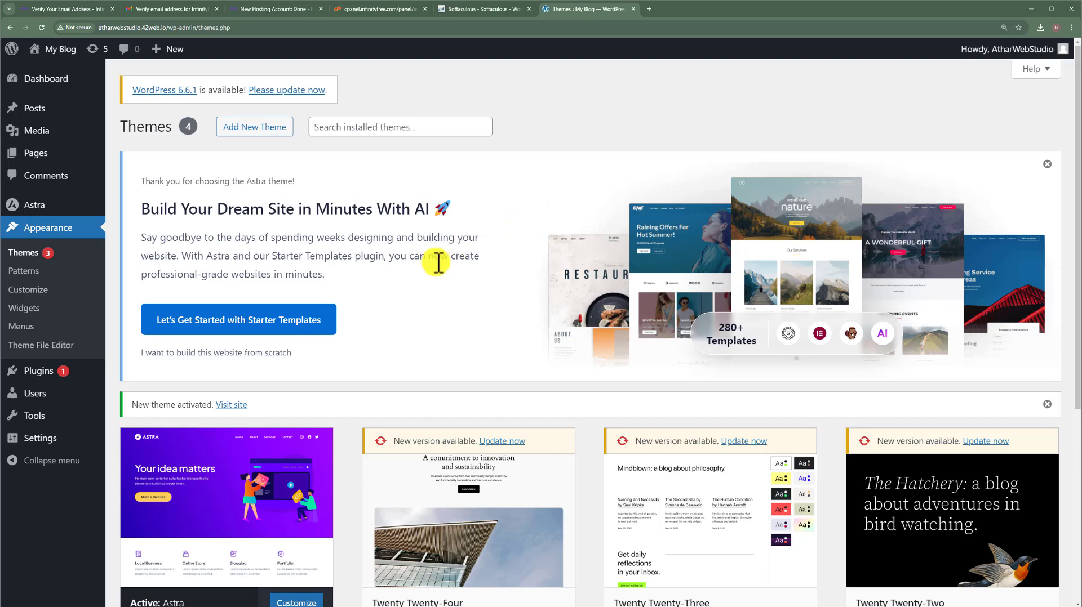
# Get started with Astra's Starter Templates, choose to build with classic templates and dismiss the AI builder suggestion
pyautogui.click(233, 324)
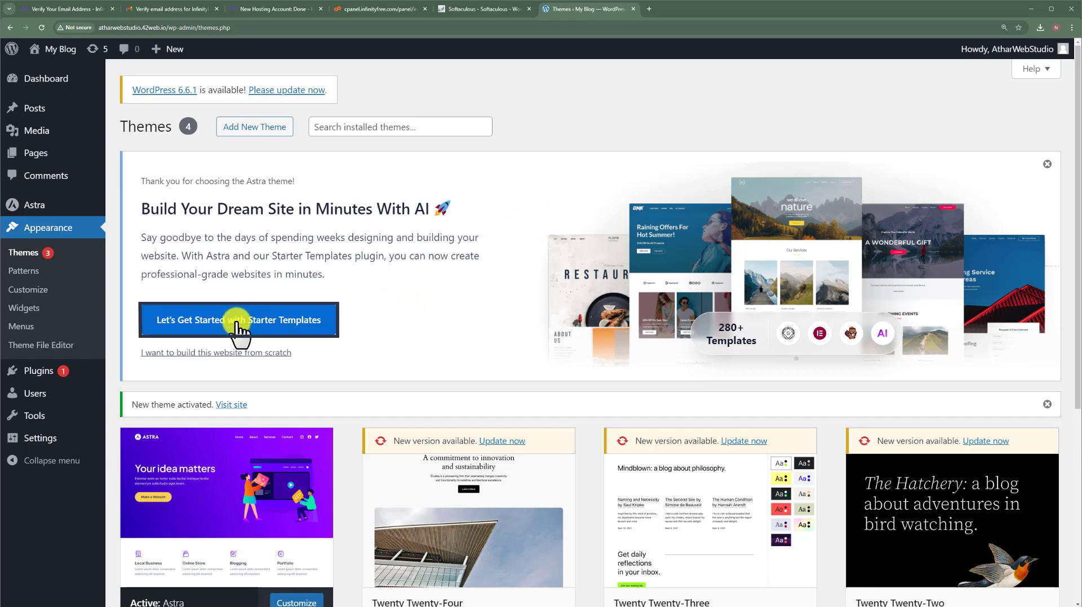
pyautogui.click(241, 321)
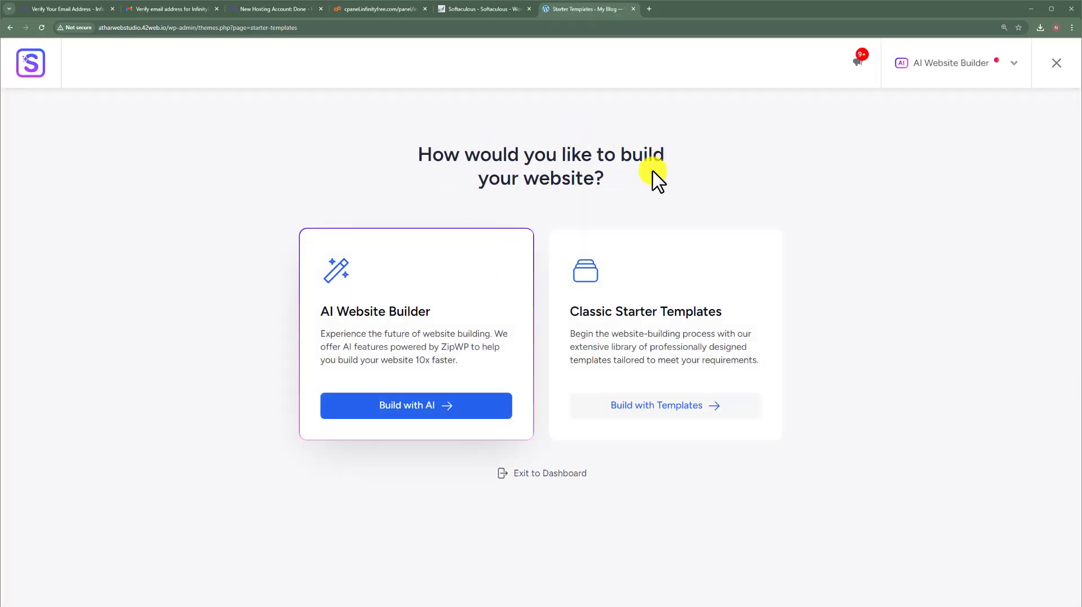
pyautogui.click(676, 405)
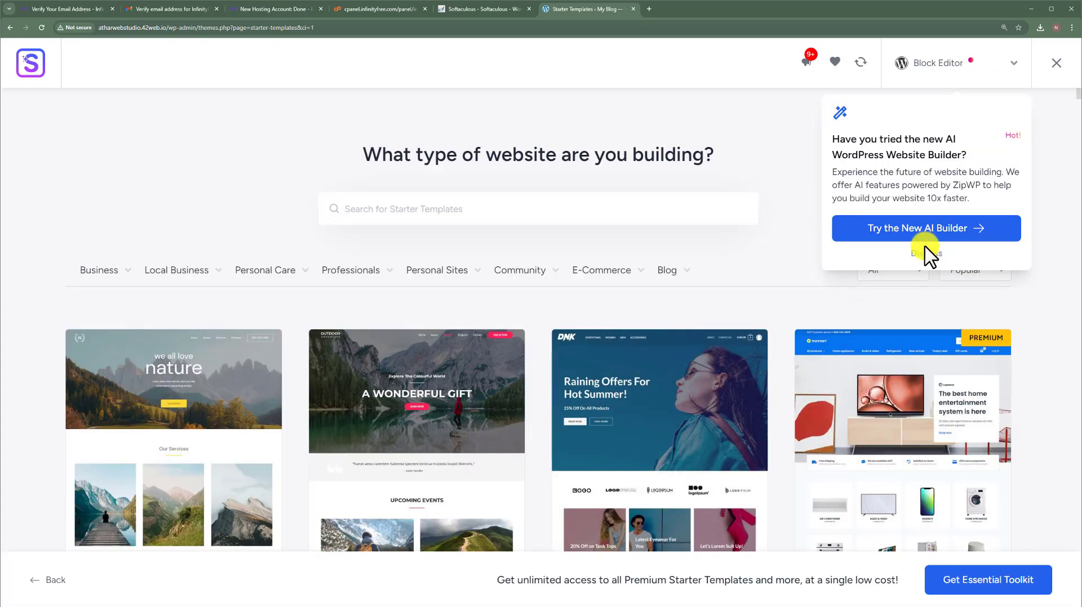
pyautogui.click(924, 254)
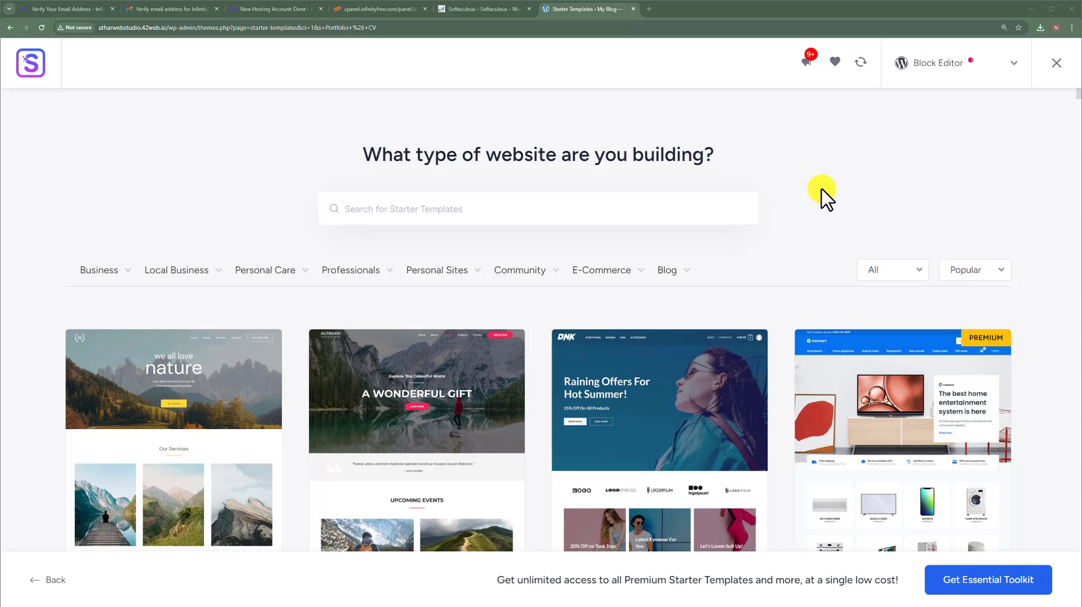
# Browse the block editor starter templates and switch the page builder to Elementor
pyautogui.scroll(-3, 822, 192)
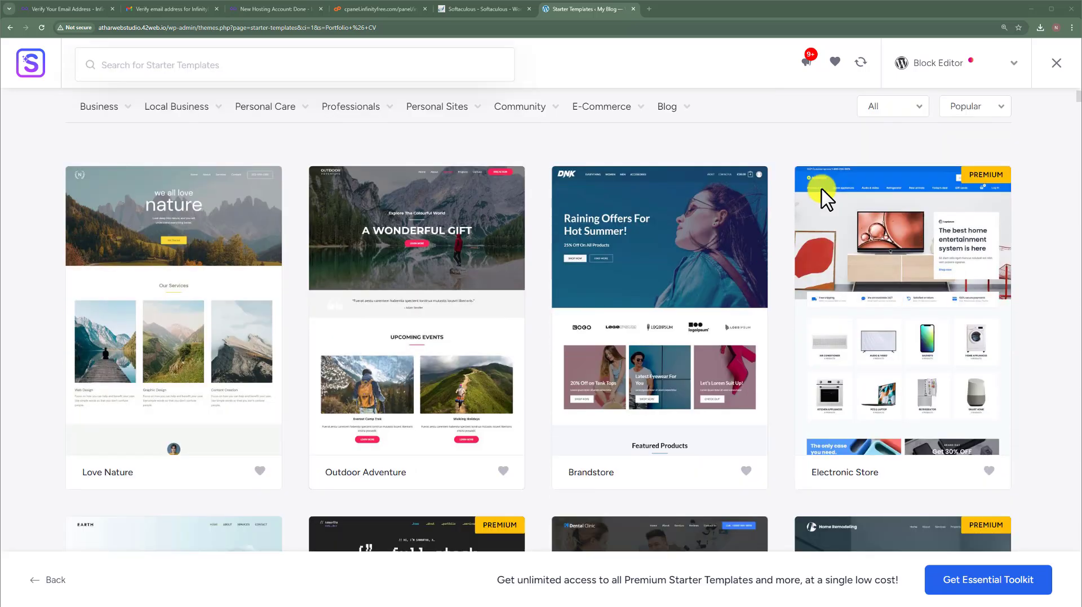
pyautogui.scroll(-3, 709, 242)
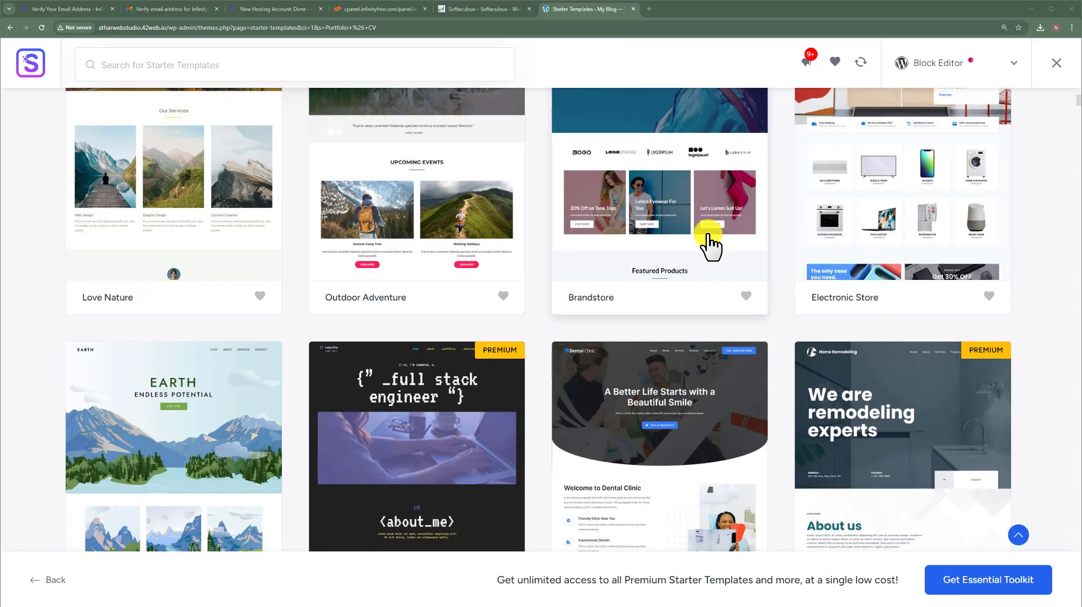
pyautogui.scroll(6, 708, 242)
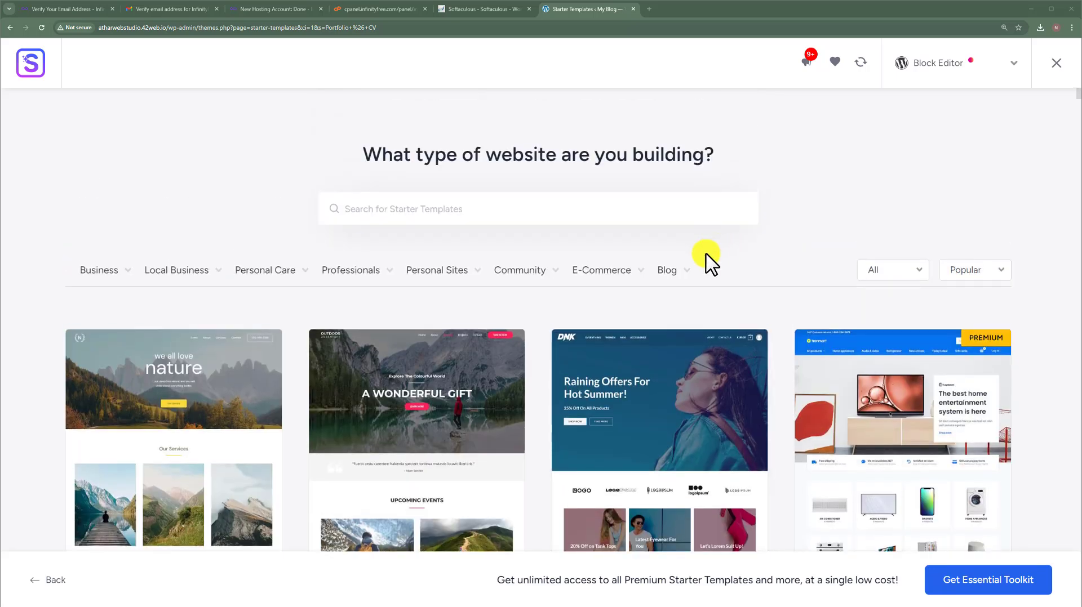
pyautogui.click(947, 63)
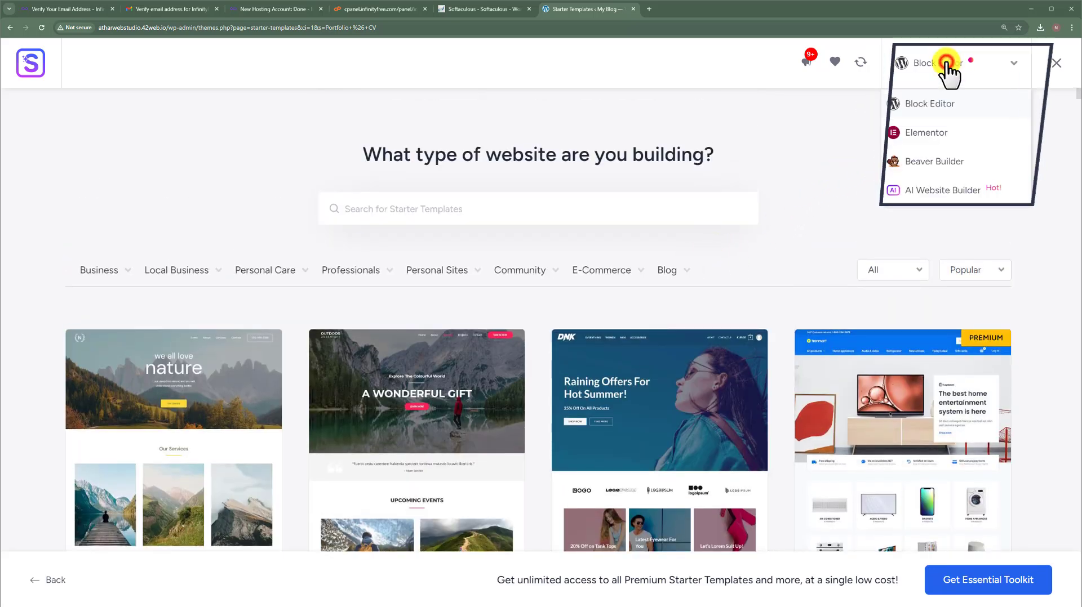
pyautogui.click(921, 133)
# Filter the Elementor templates to Portfolio & CV under Personal Sites and select the Personal Portfolio template
pyautogui.scroll(-5, 848, 176)
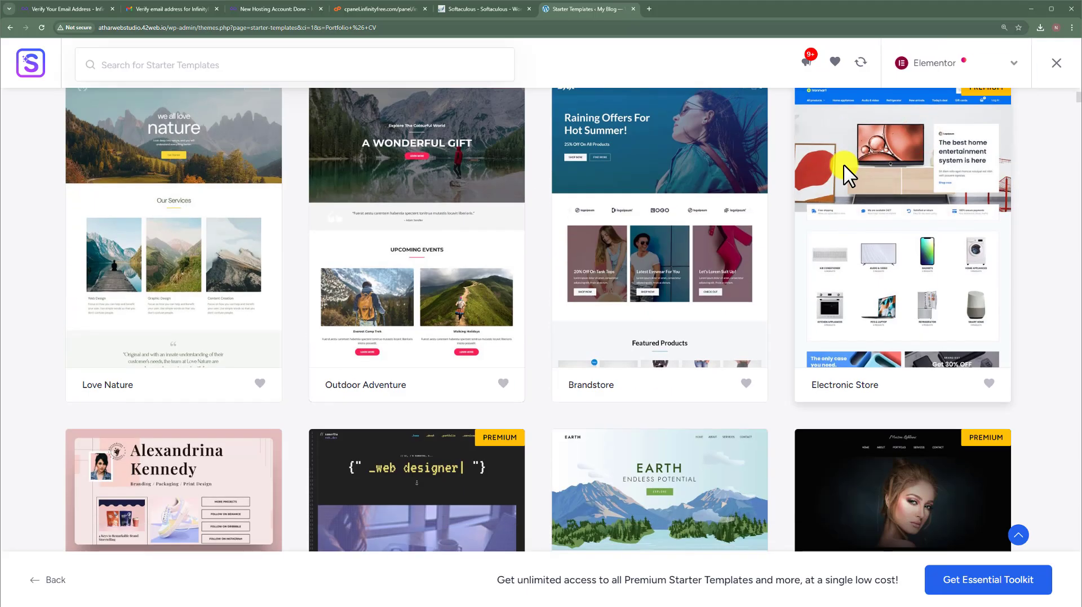
pyautogui.scroll(-7, 848, 176)
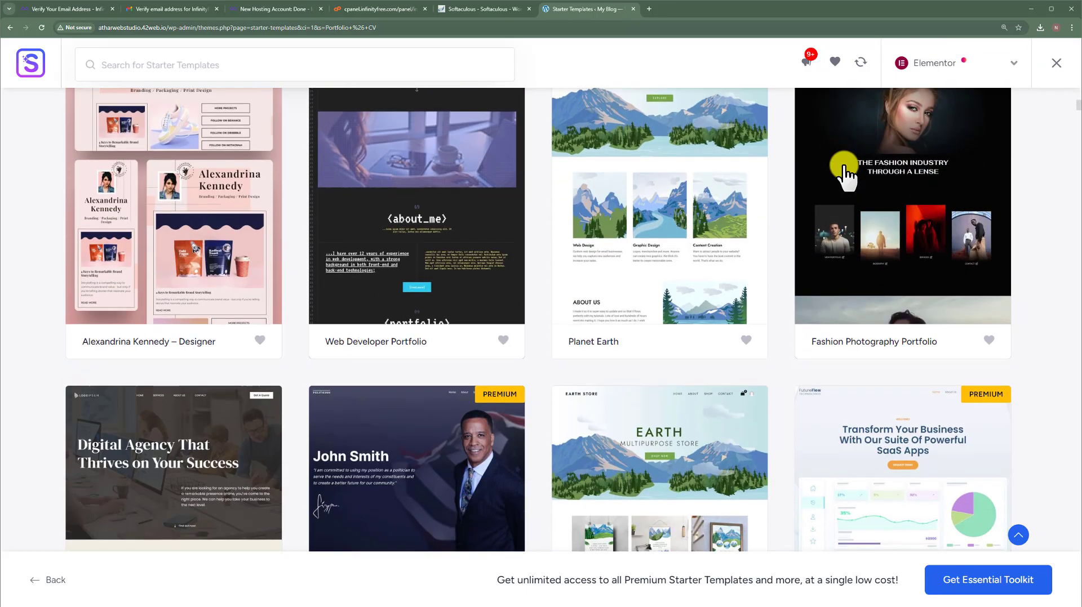
pyautogui.scroll(-7, 800, 186)
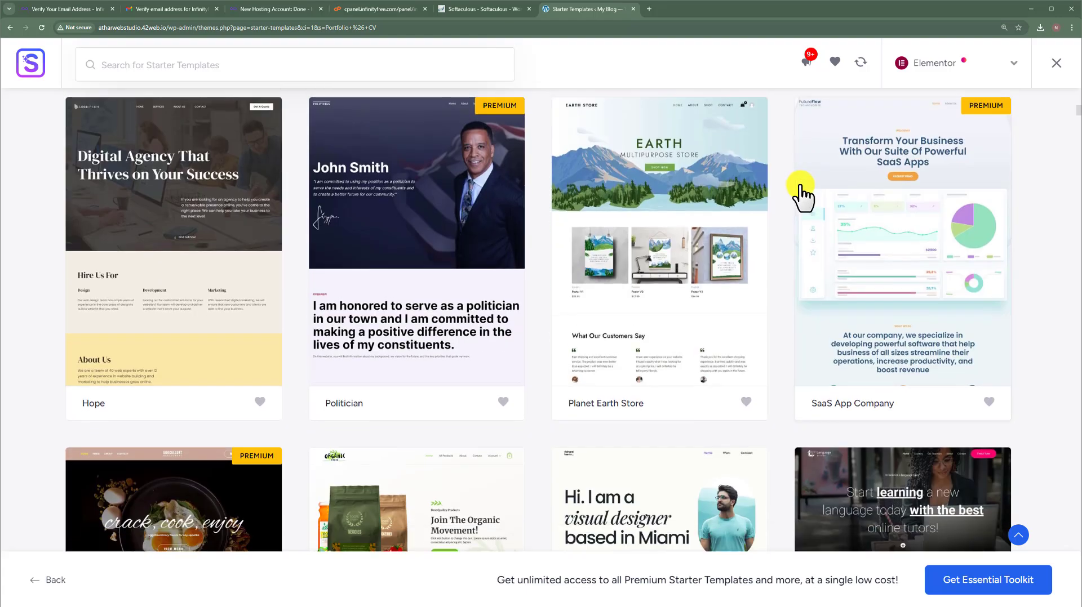
pyautogui.moveTo(1075, 125); pyautogui.dragTo(1072, 68)
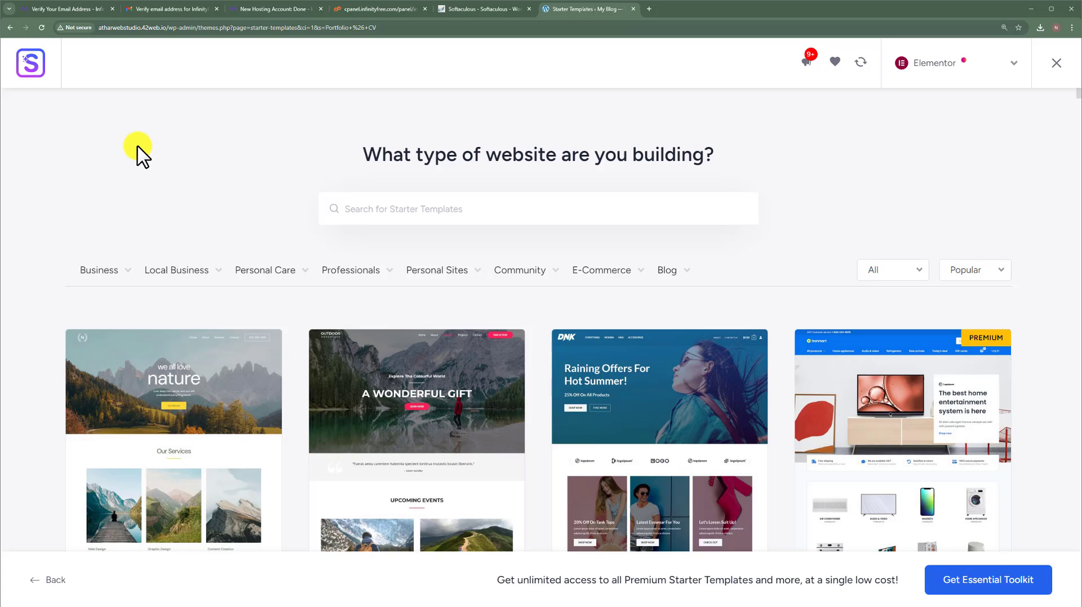
pyautogui.moveTo(442, 273)
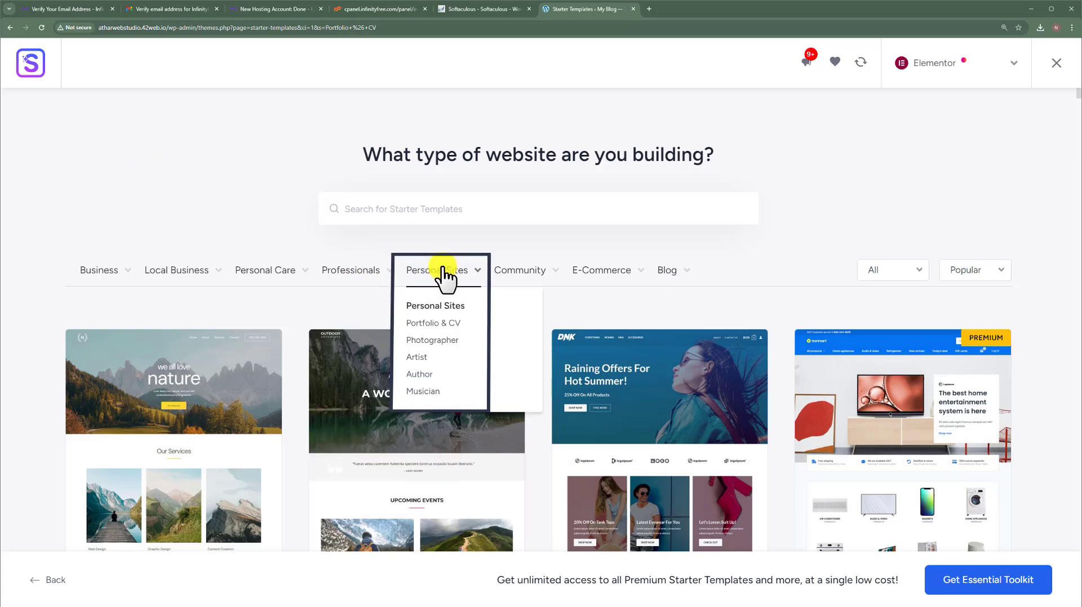
pyautogui.click(440, 322)
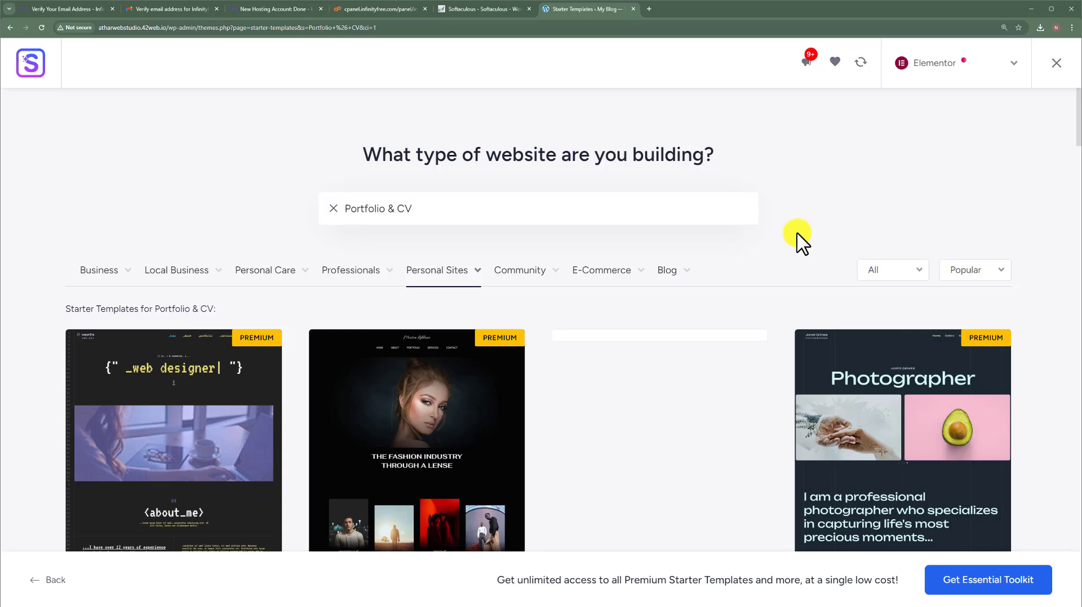
pyautogui.scroll(-8, 802, 242)
pyautogui.click(255, 282)
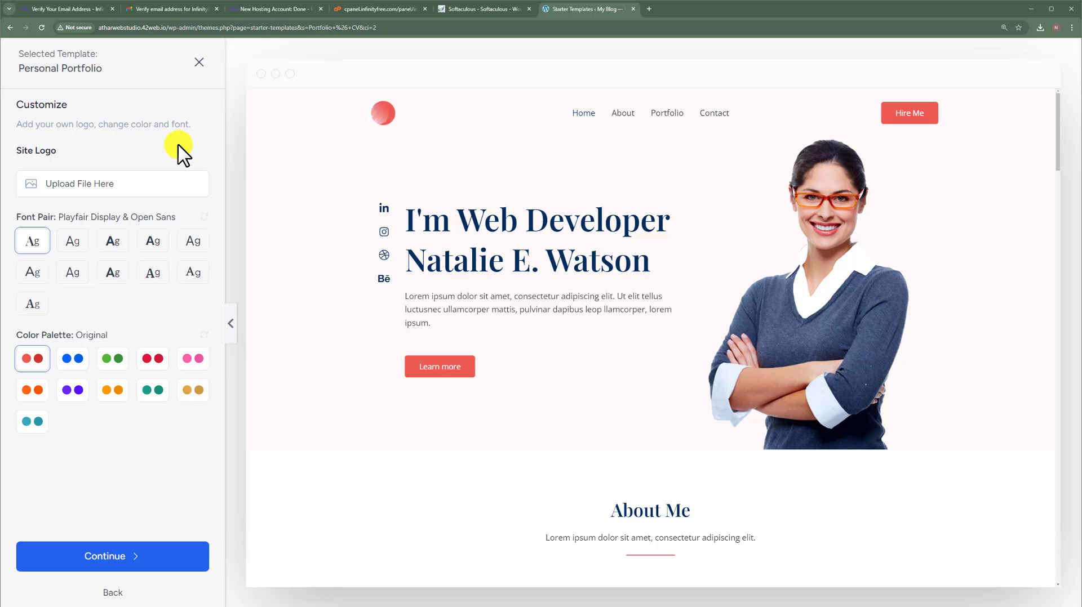
# Keep the template's default logo, fonts and colours, add no extra features, and submit the final form to build the website
pyautogui.click(104, 189)
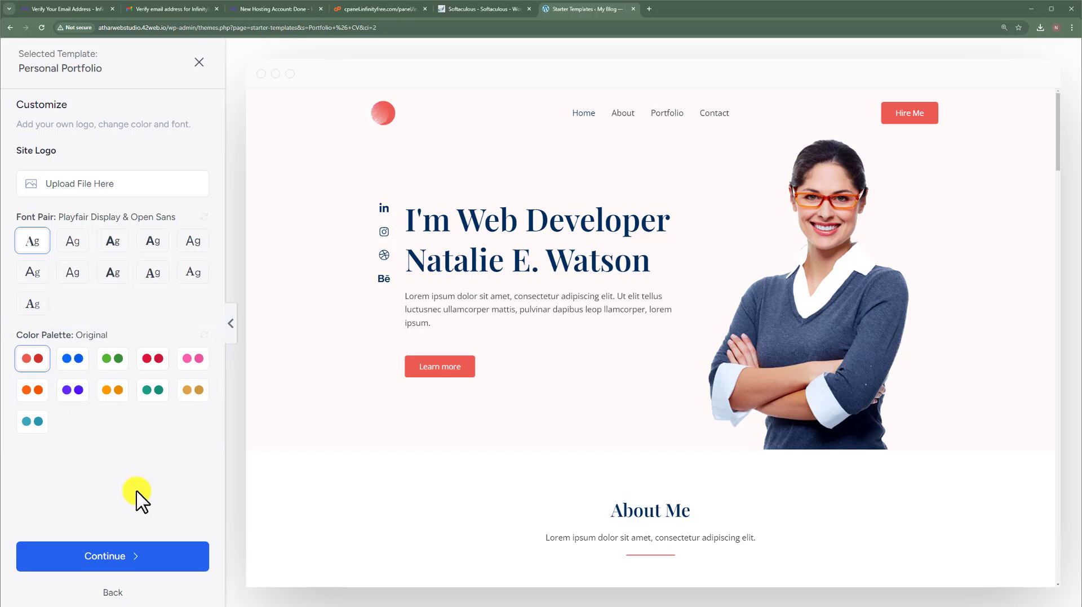
pyautogui.click(120, 558)
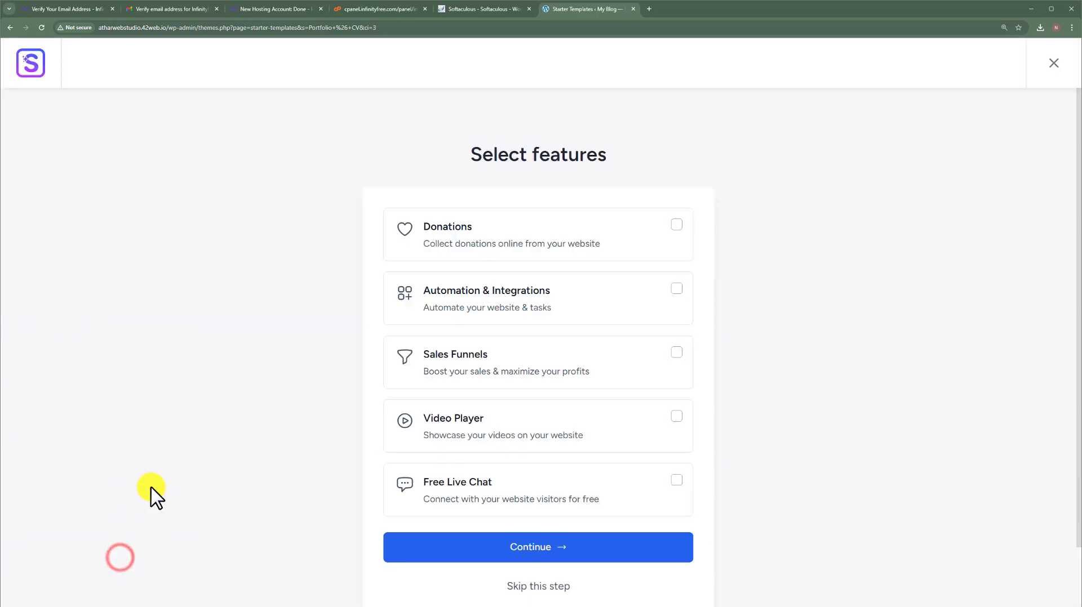
pyautogui.scroll(-2, 186, 488)
pyautogui.click(442, 469)
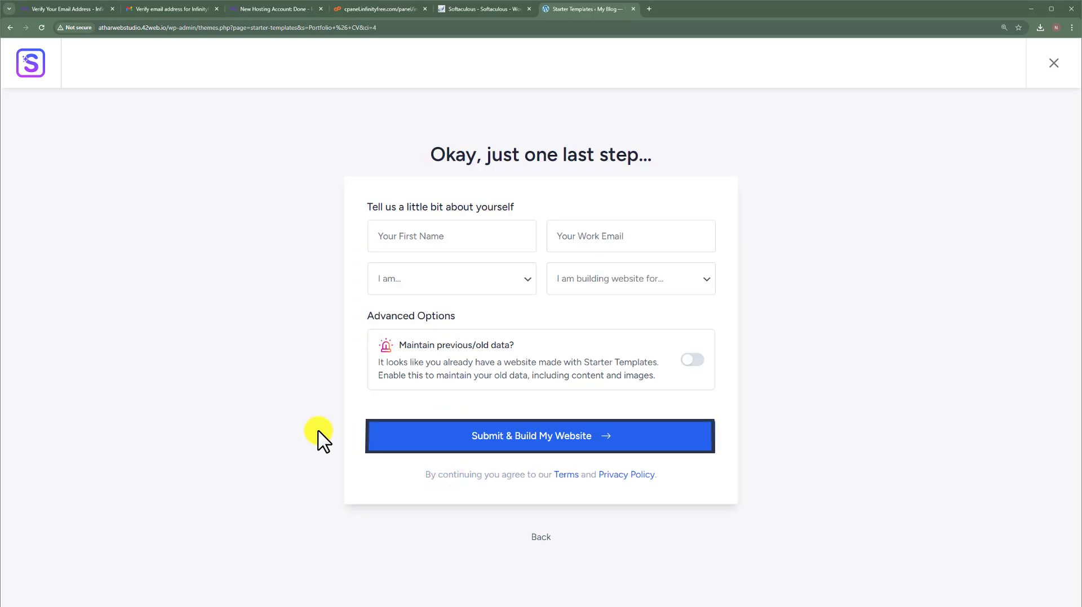
pyautogui.click(492, 449)
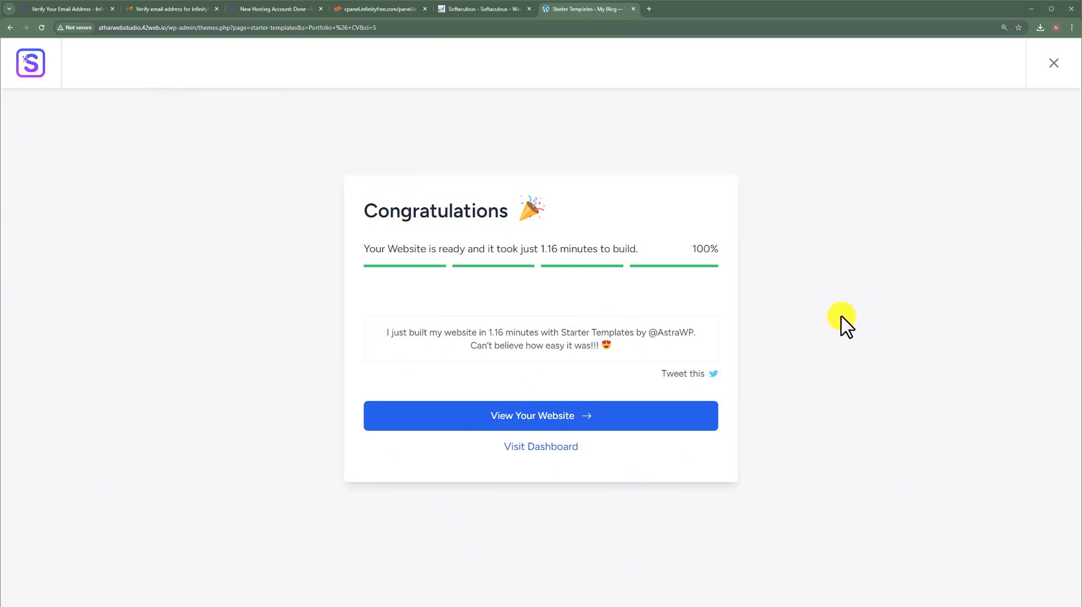
# View the newly built website, look over its homepage from top to footer, and open it for editing with Elementor
pyautogui.click(451, 417)
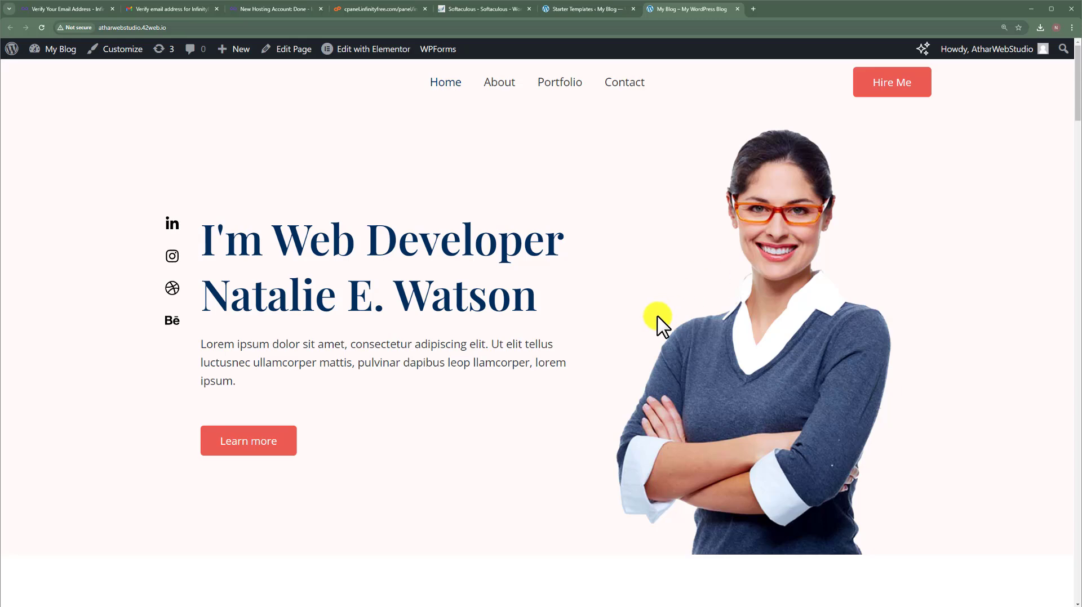
pyautogui.scroll(-20, 657, 317)
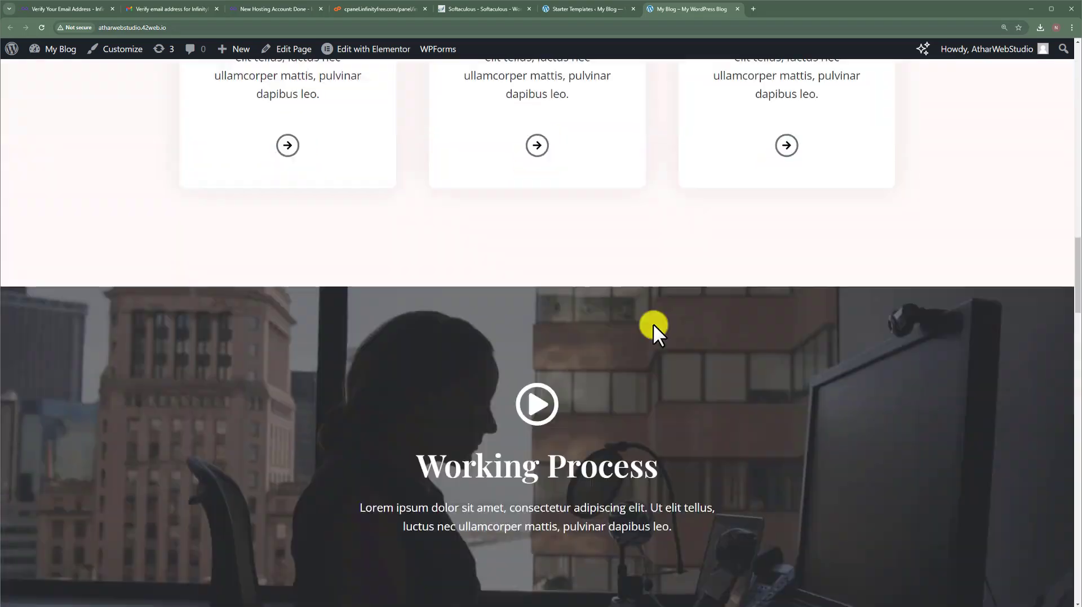
pyautogui.scroll(-20, 657, 337)
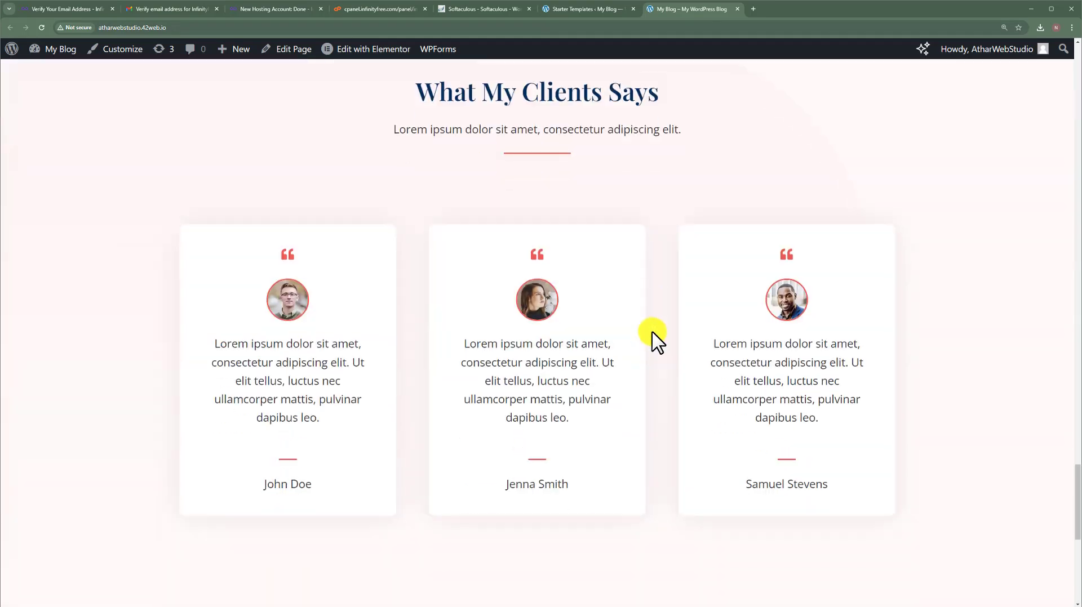
pyautogui.scroll(-1, 652, 333)
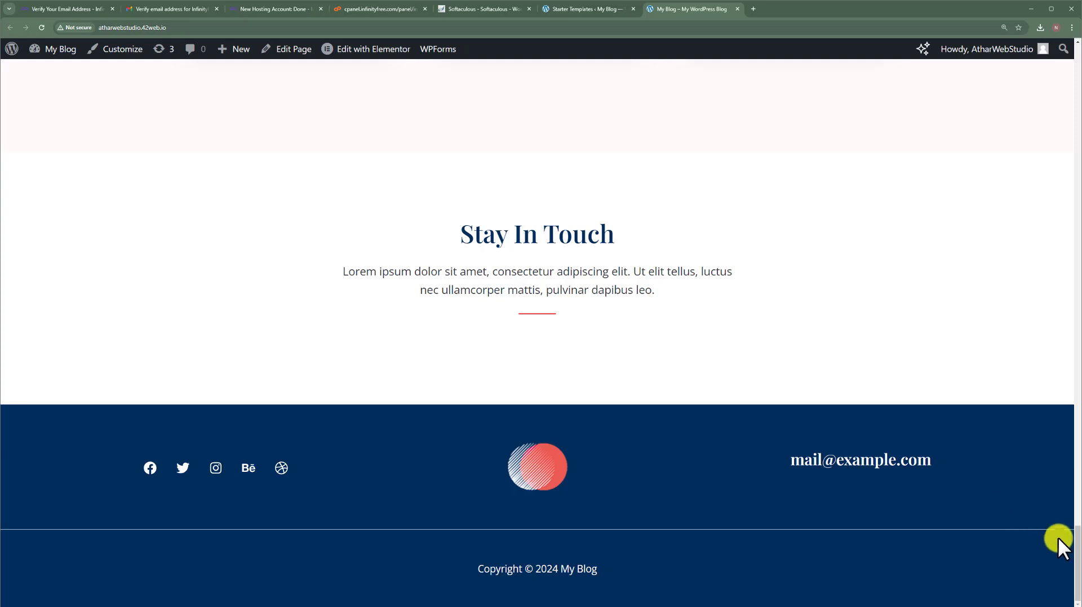
pyautogui.moveTo(1076, 558); pyautogui.dragTo(1073, 79)
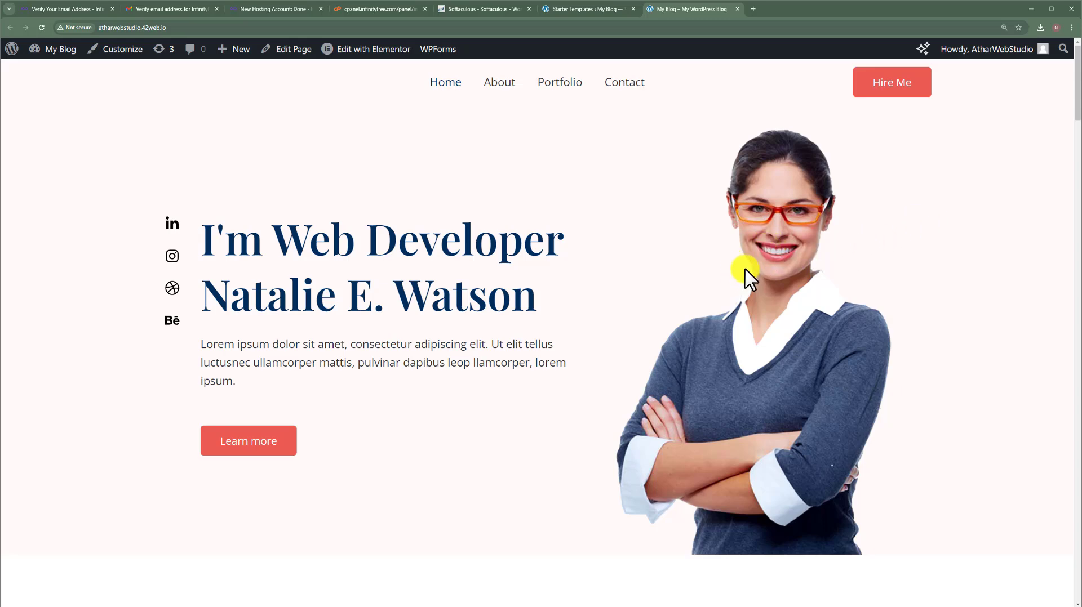
pyautogui.middleClick(354, 48)
pyautogui.click(778, 11)
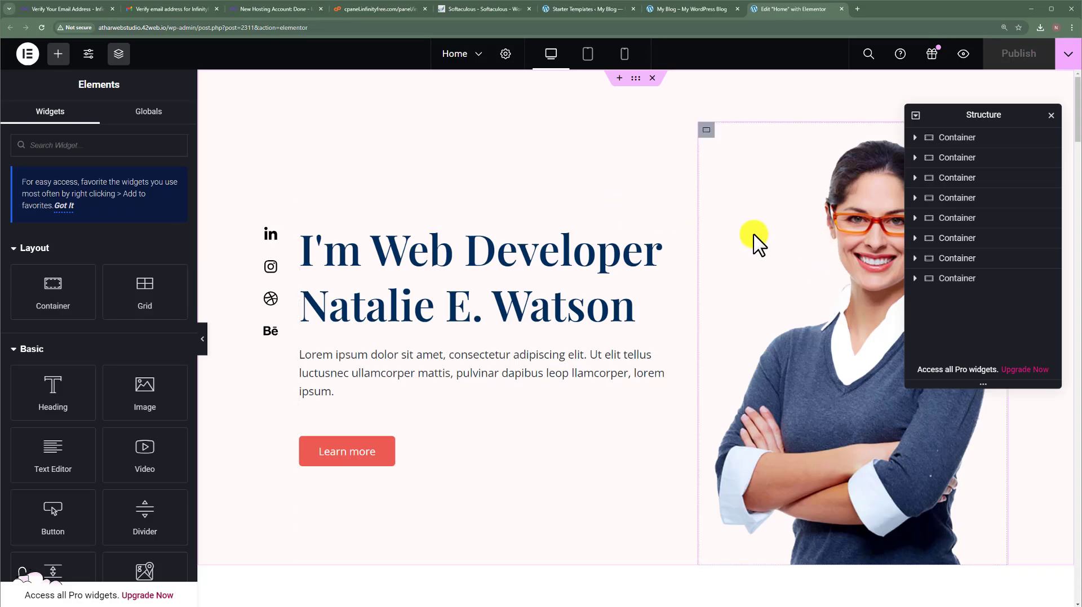
pyautogui.click(793, 248)
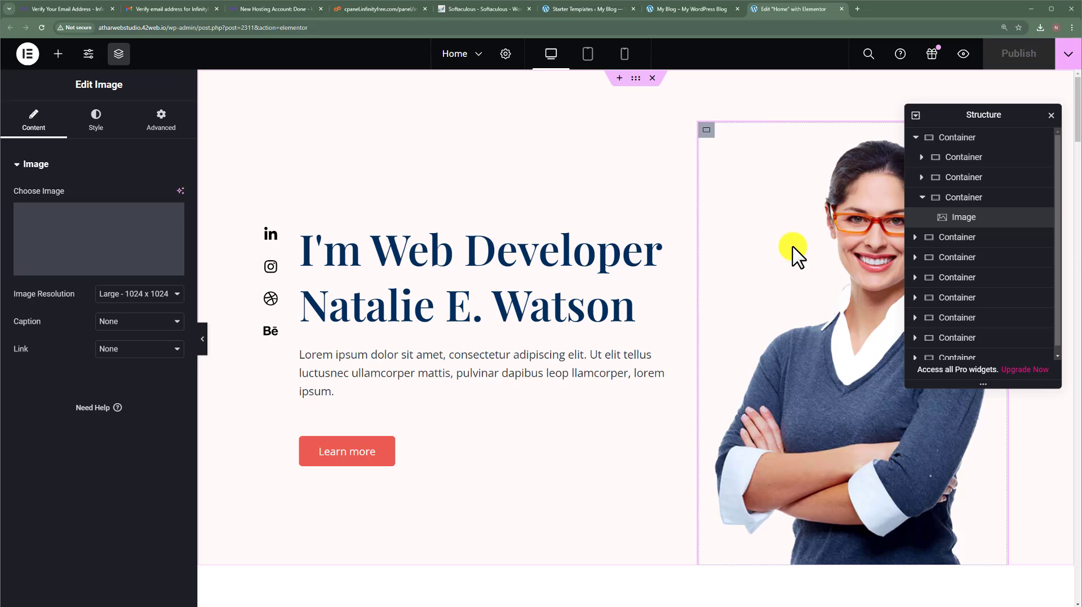
pyautogui.click(89, 264)
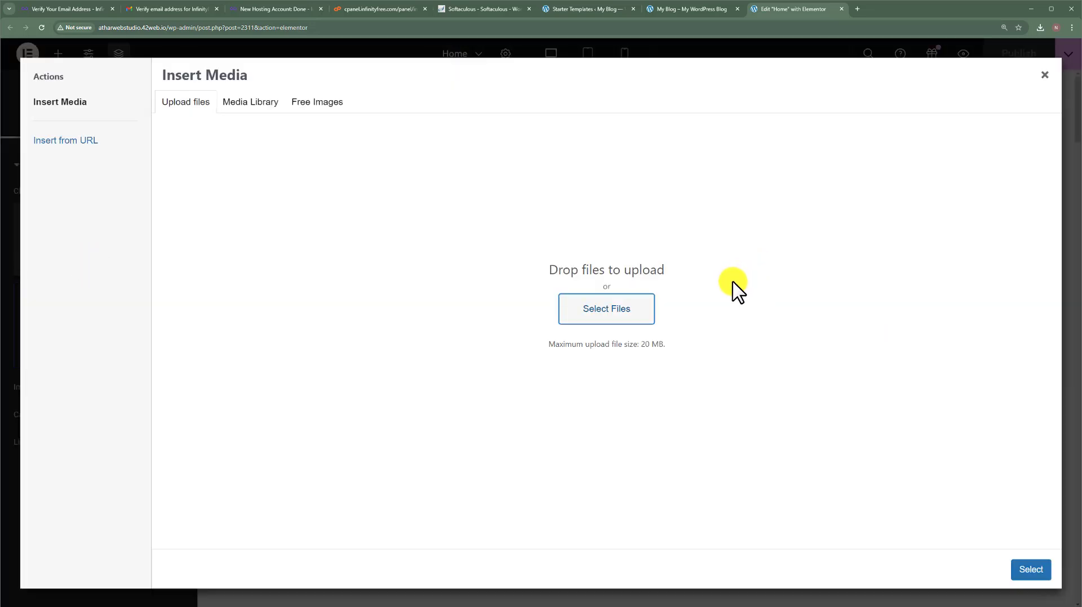
pyautogui.click(598, 313)
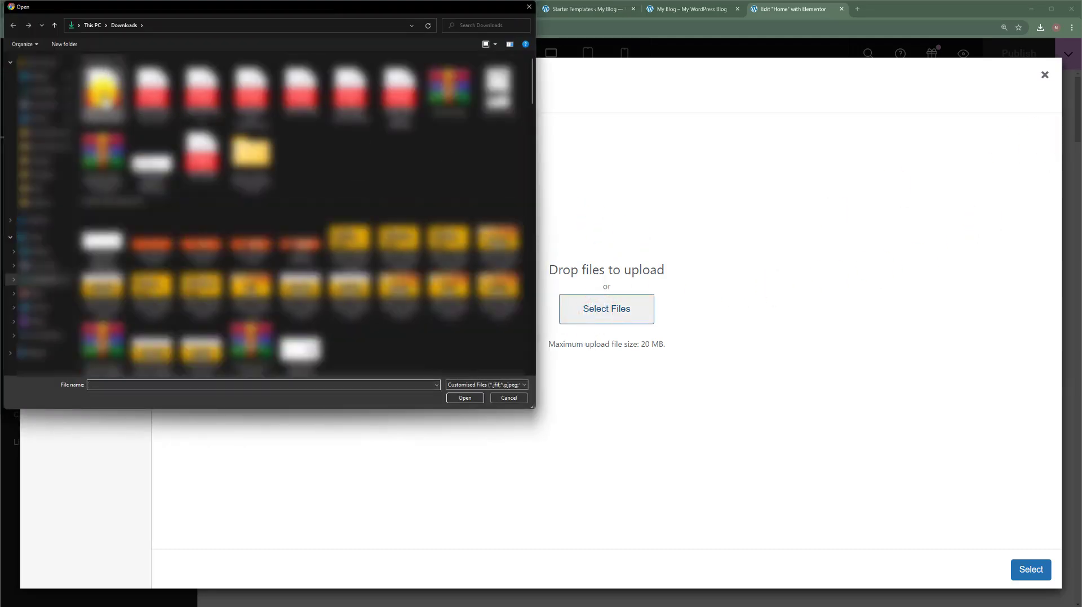
pyautogui.click(513, 398)
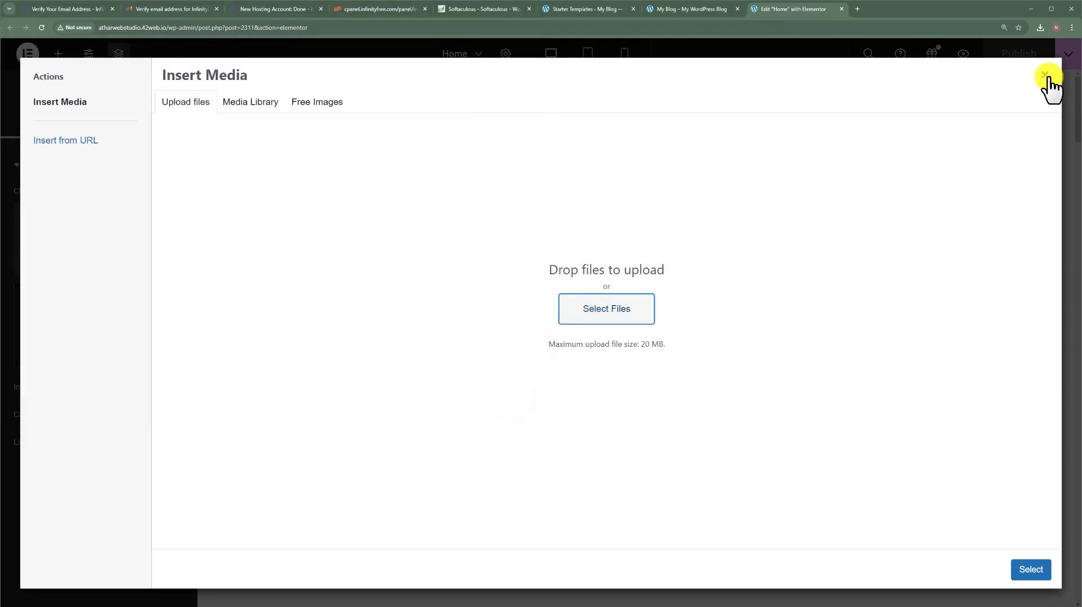
pyautogui.click(1045, 74)
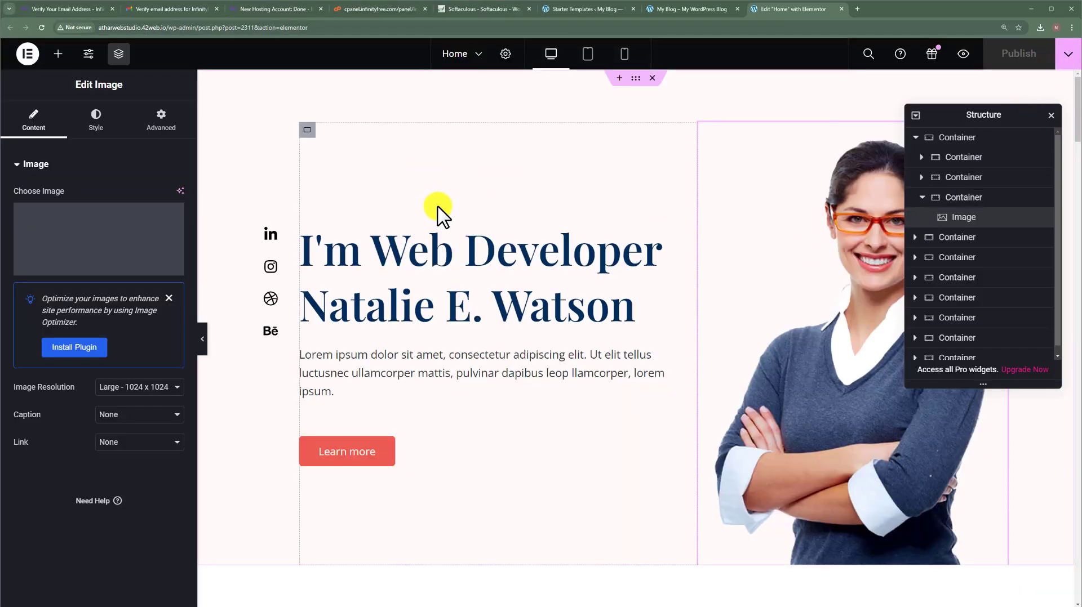
# Open the hero heading's settings and highlight part of its title text
pyautogui.click(455, 260)
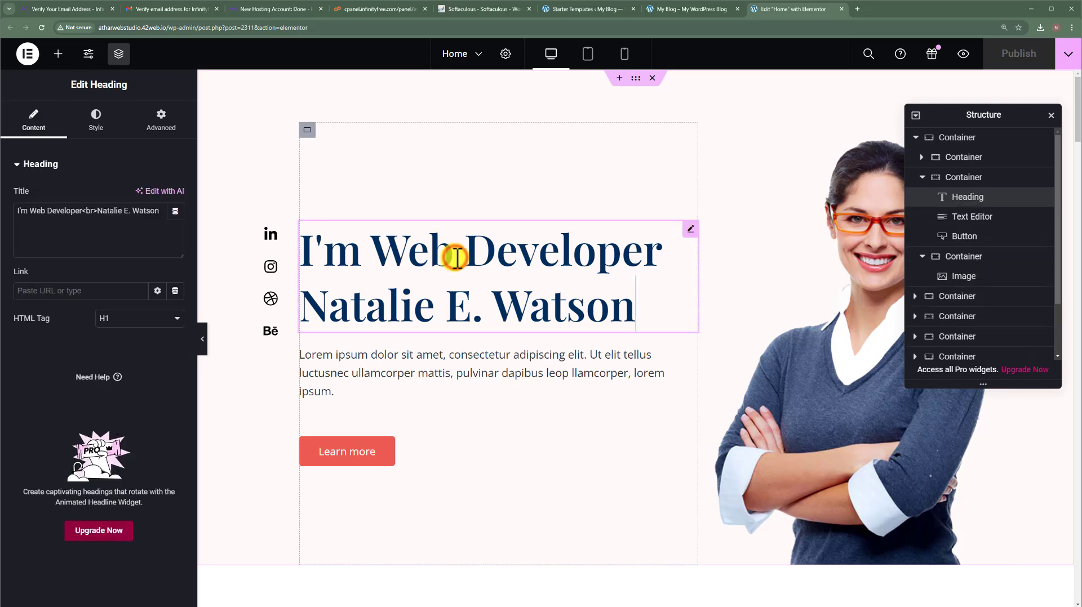
pyautogui.moveTo(31, 211); pyautogui.dragTo(67, 216)
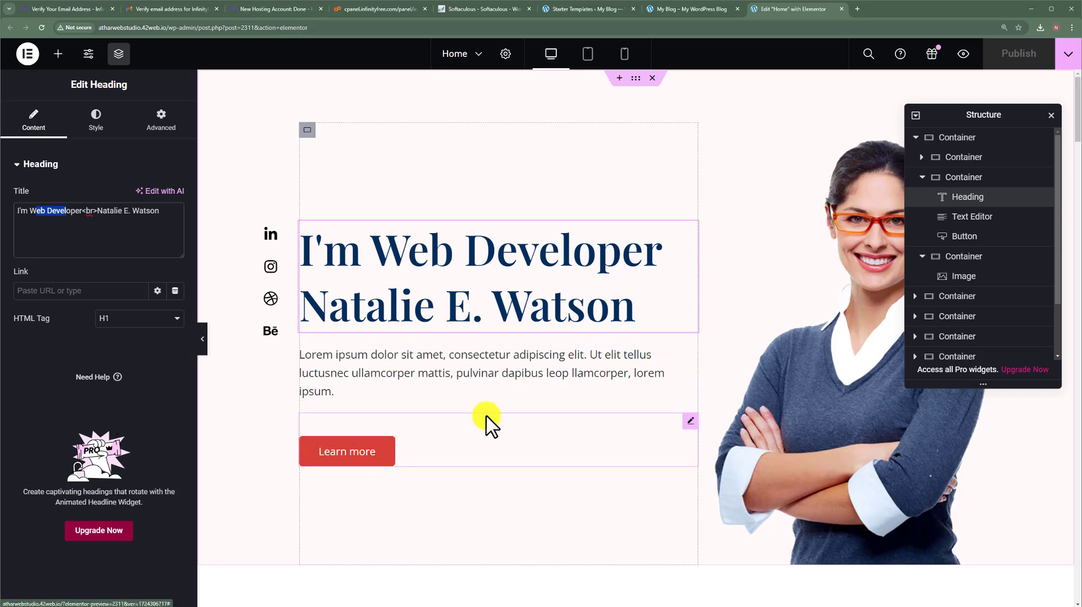
# Delete the opening of the first About Me paragraph, from "Lorem ipsum dolor sit amet" up to "luc" in "luctus"
pyautogui.scroll(-8, 642, 290)
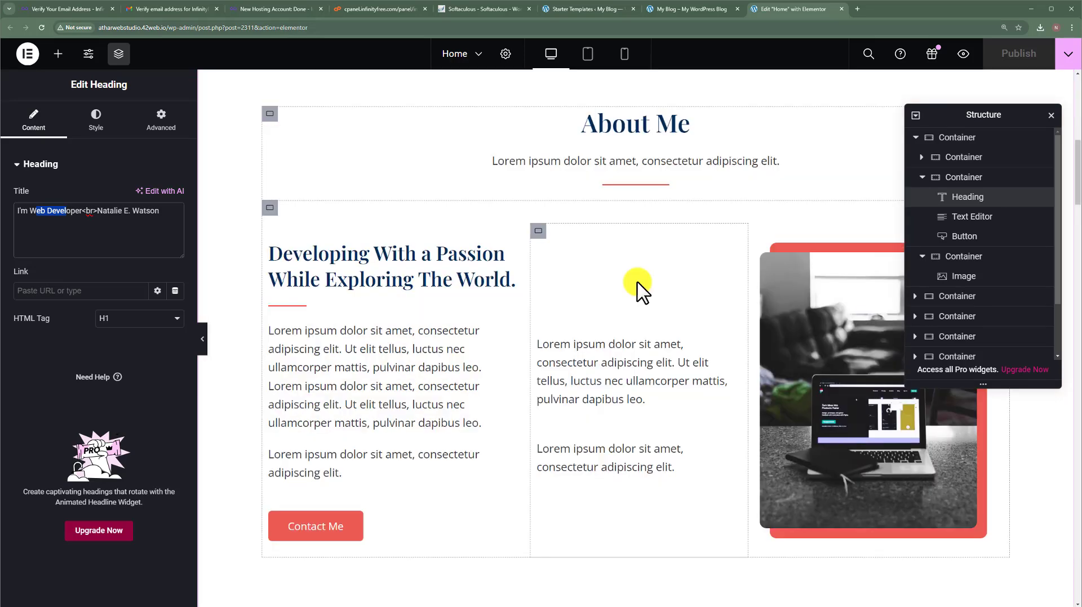
pyautogui.click(512, 333)
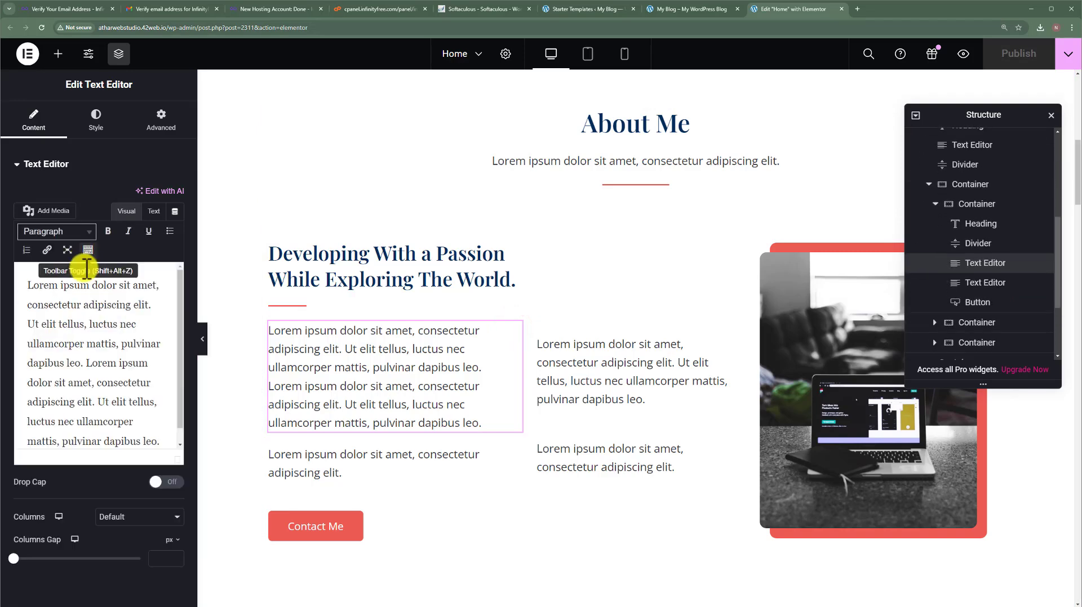
pyautogui.moveTo(107, 326); pyautogui.dragTo(58, 279)
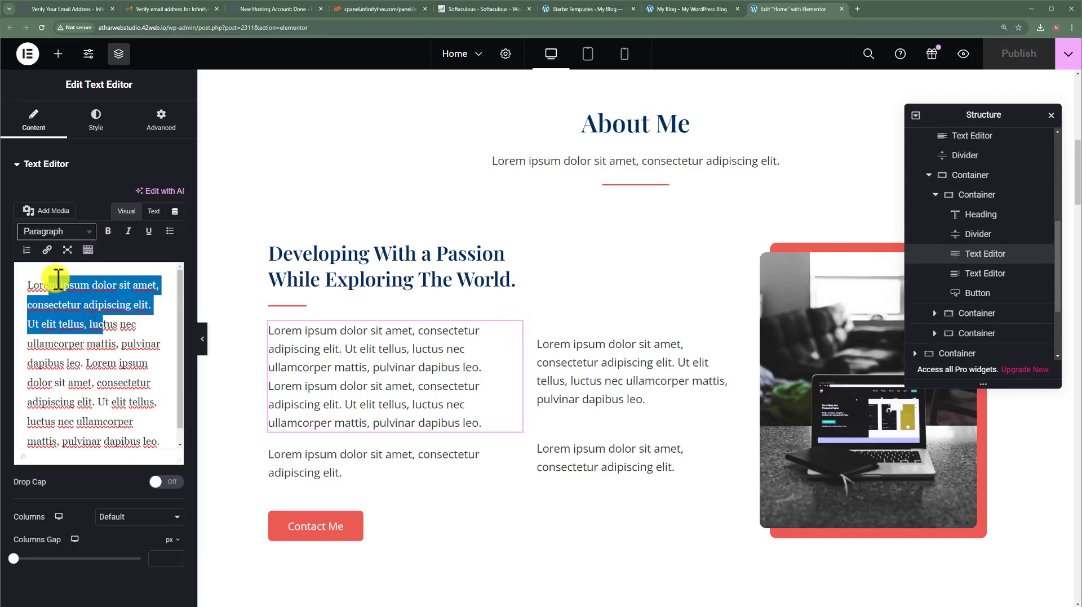
pyautogui.press('BackSpace')
pyautogui.press('BackSpace')
pyautogui.press('BackSpace')
pyautogui.press('BackSpace')
pyautogui.press('BackSpace')
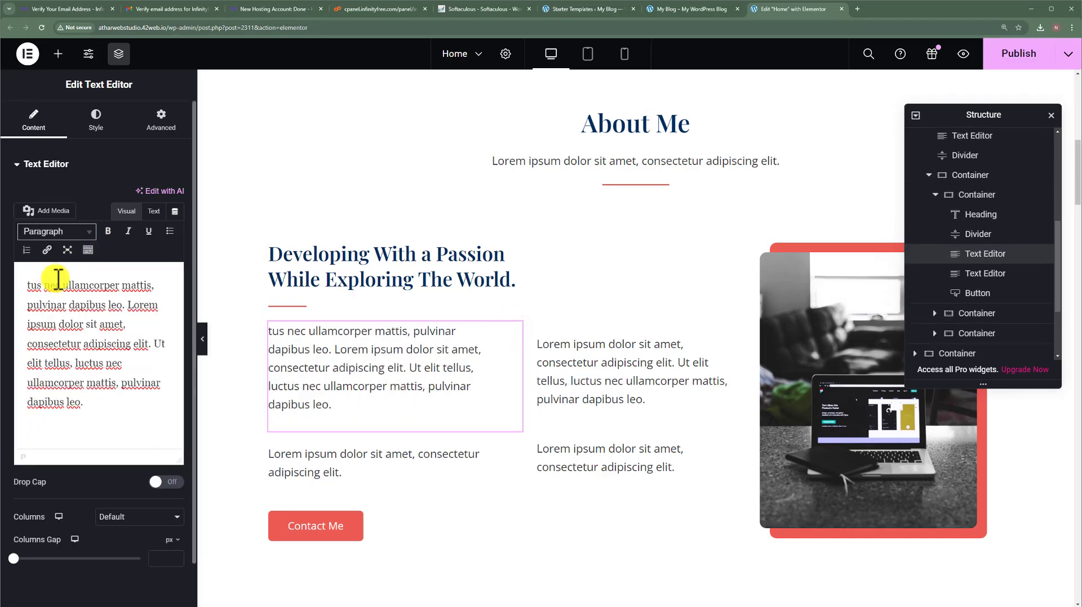
# Examine the link and text settings of the Contact Me button, and look through the page down to My Portfolio
pyautogui.scroll(-4, 541, 360)
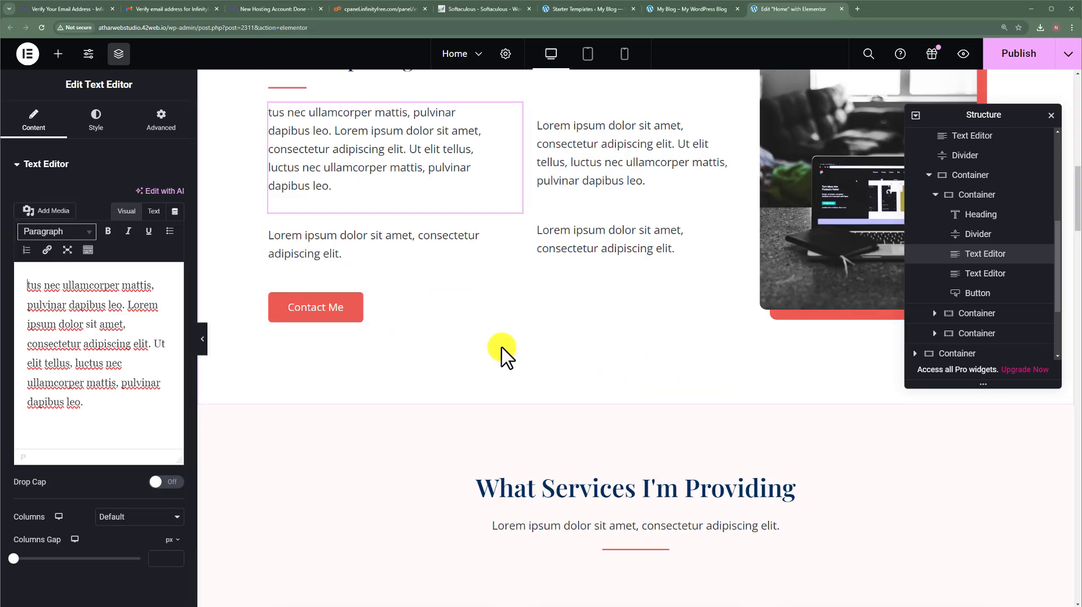
pyautogui.click(411, 306)
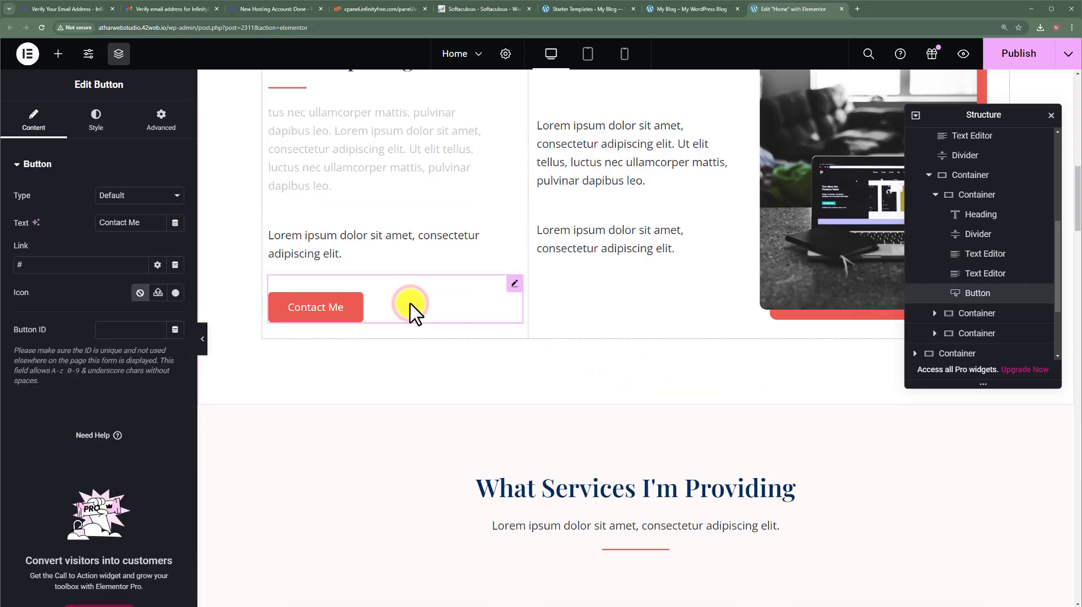
pyautogui.doubleClick(19, 264)
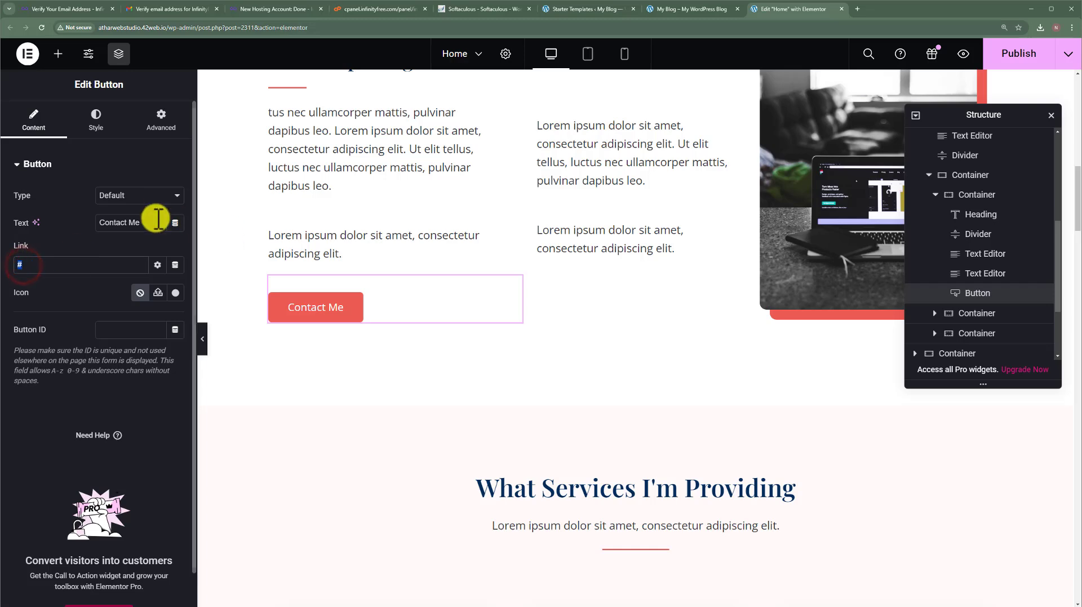
pyautogui.moveTo(150, 220); pyautogui.dragTo(85, 219)
pyautogui.scroll(-12, 513, 304)
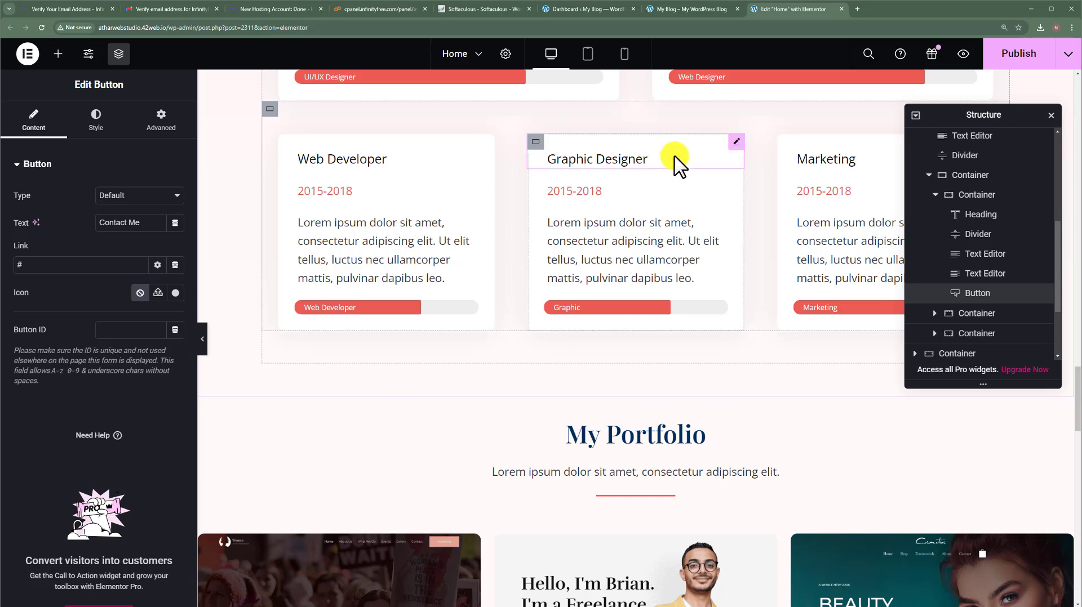
# Switch to the WordPress dashboard and start adding a new page
pyautogui.click(596, 8)
pyautogui.moveTo(33, 225)
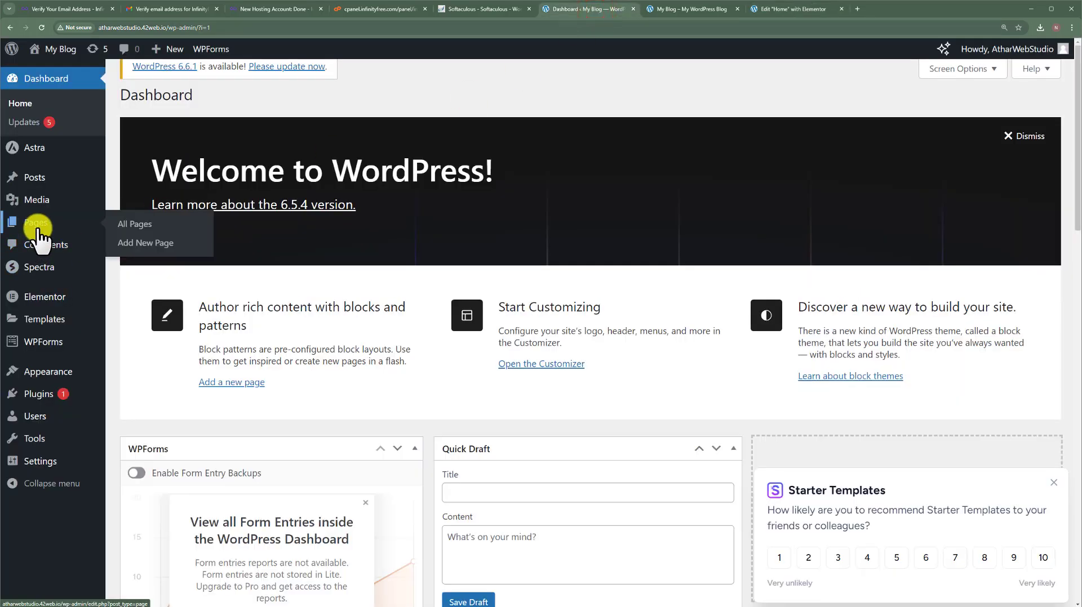
pyautogui.click(147, 244)
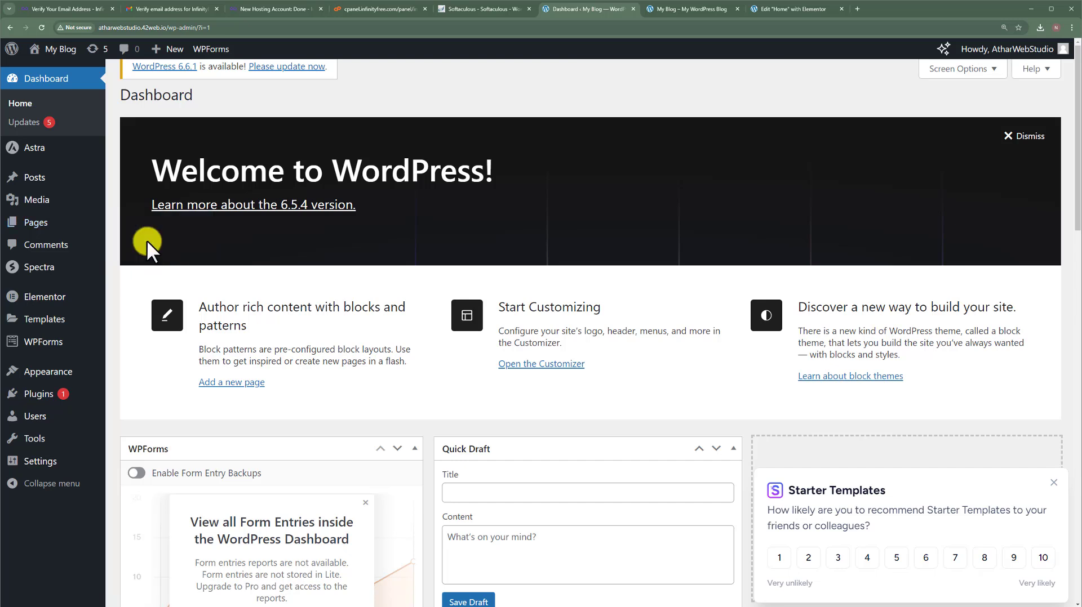